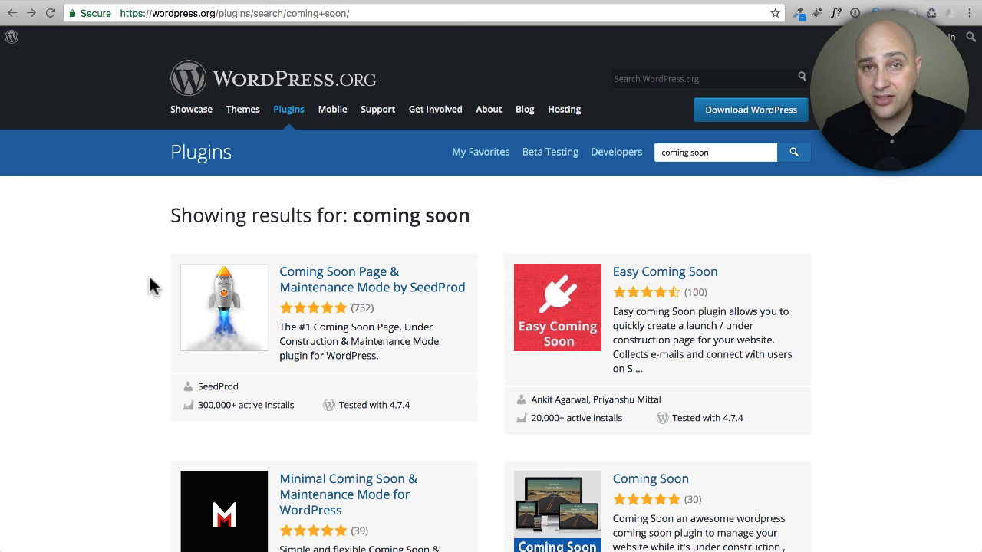
# Open the Coming Soon Page & Maintenance Mode by SeedProd plugin page and examine its description and details
pyautogui.click(324, 283)
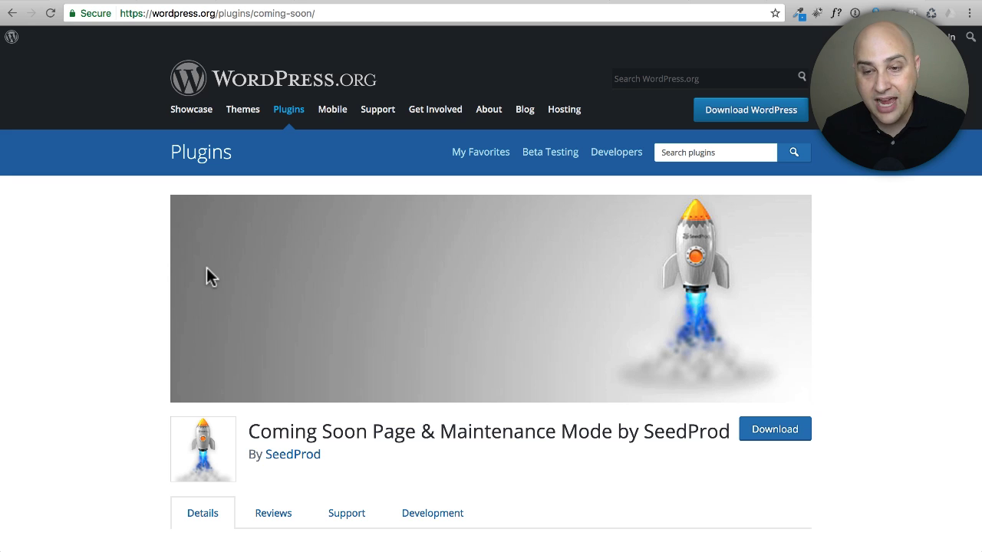
pyautogui.scroll(-3, 206, 268)
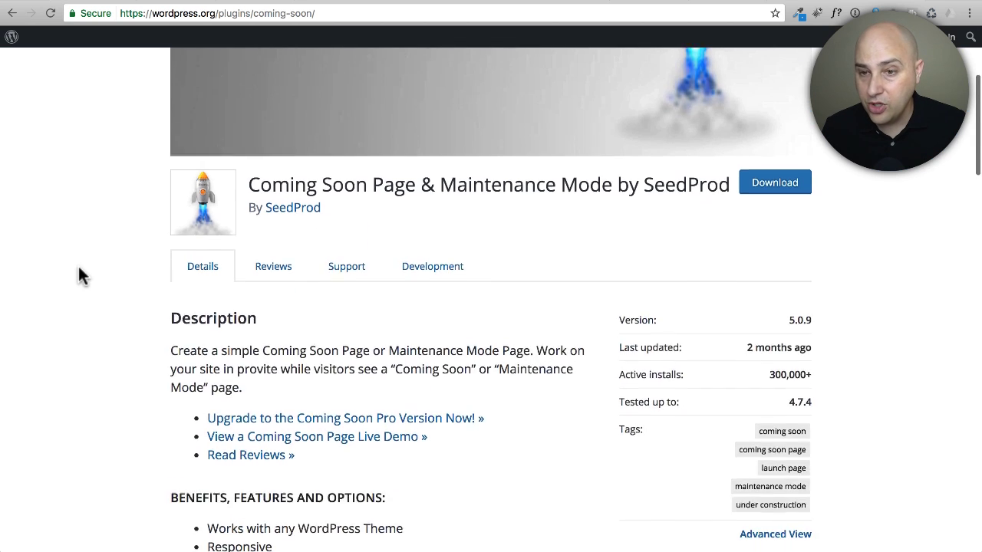
pyautogui.scroll(-1, 79, 267)
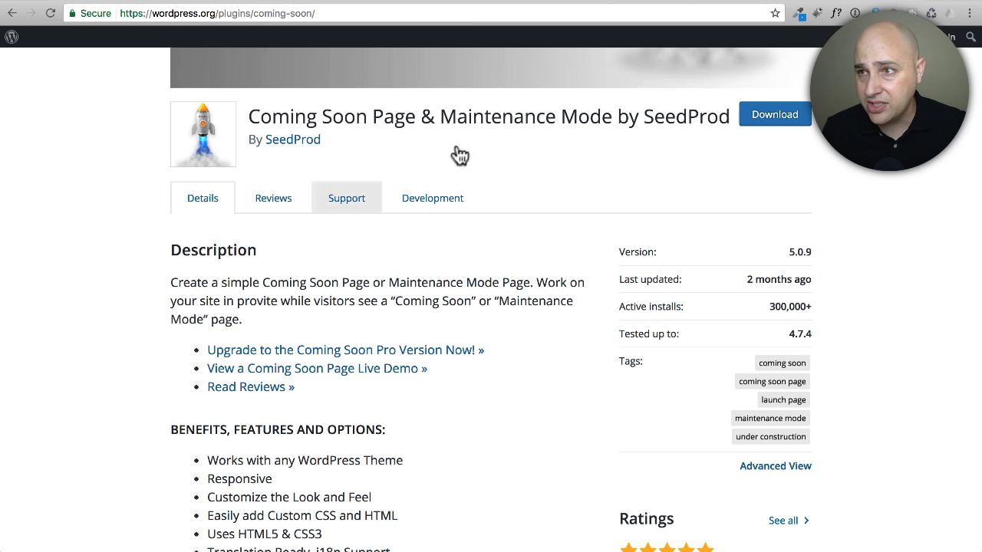
# Switch to the Elementor website and review the Pro page's features, templates, exclusive widgets and pricing plans
pyautogui.click(713, 3)
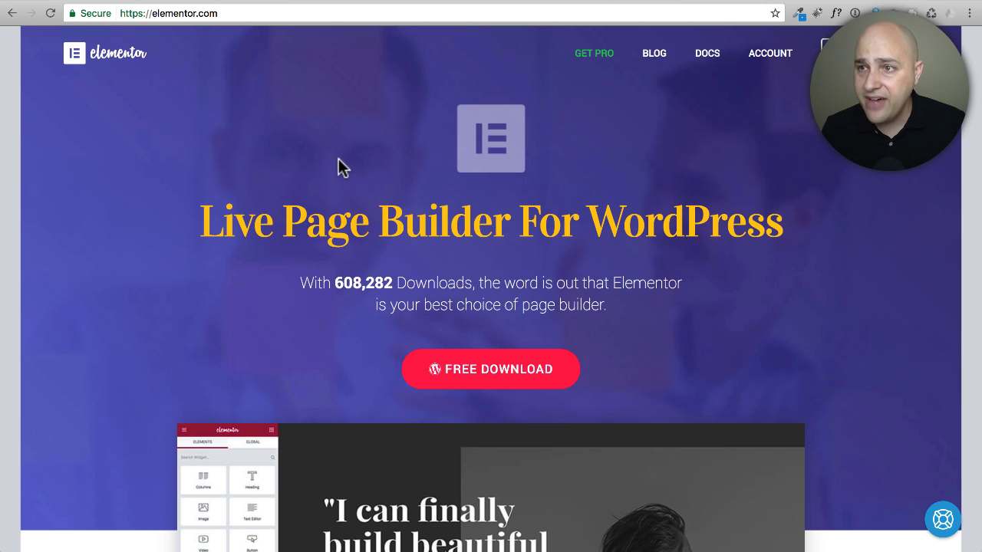
pyautogui.click(594, 68)
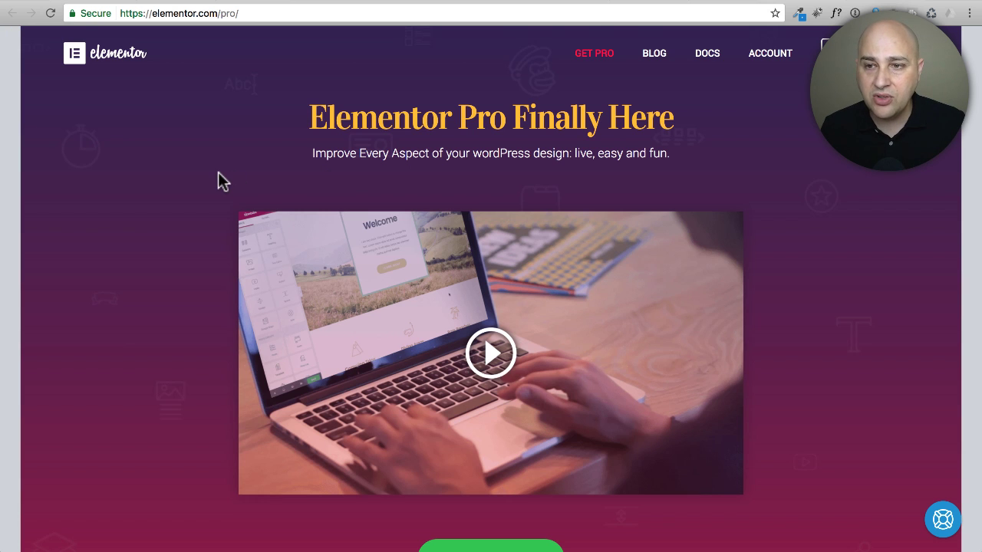
pyautogui.scroll(-2, 218, 173)
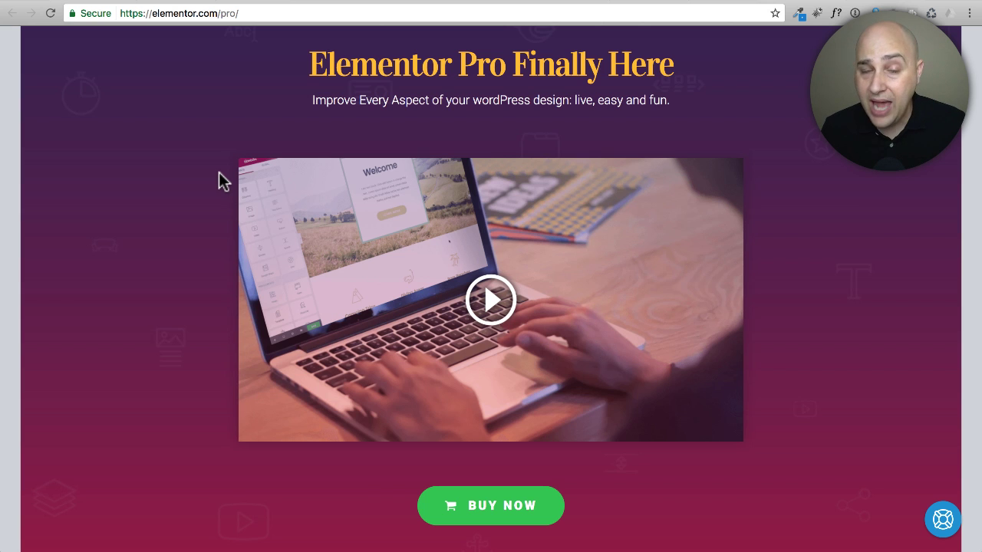
pyautogui.scroll(-15, 222, 181)
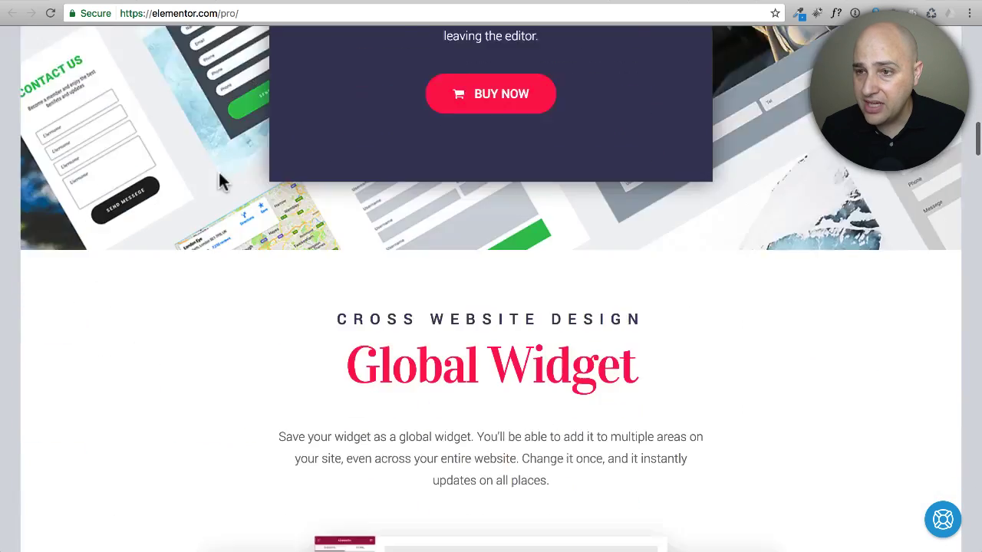
pyautogui.scroll(-20, 220, 181)
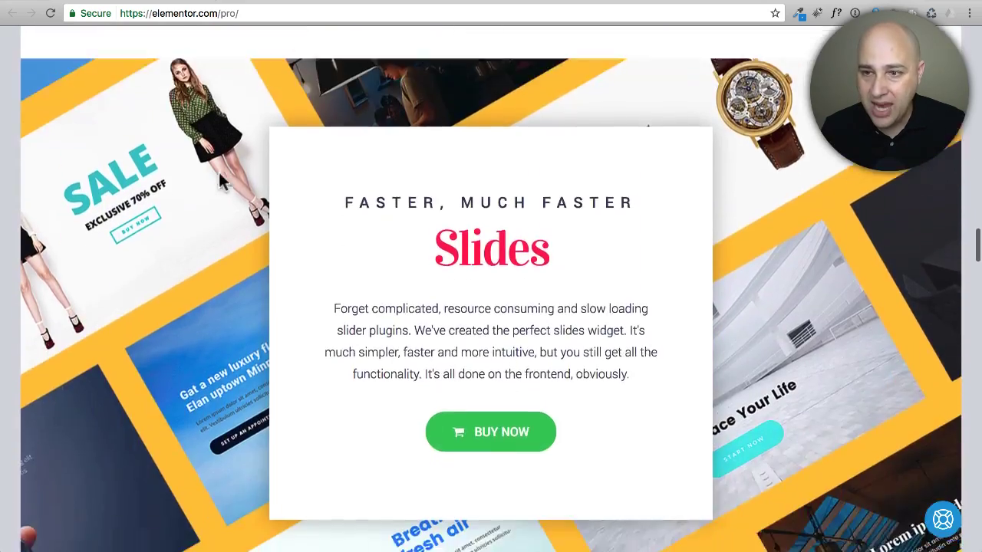
pyautogui.scroll(-15, 220, 181)
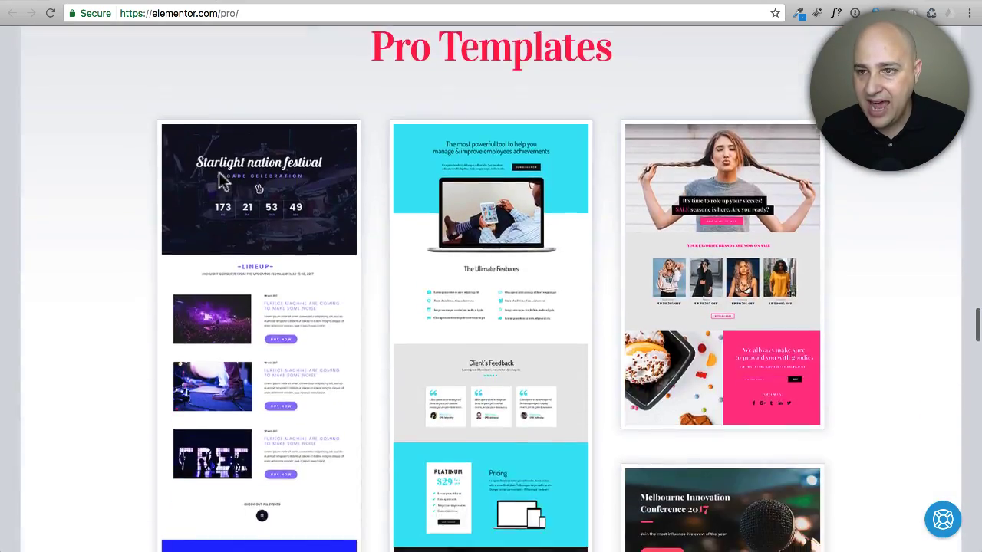
pyautogui.scroll(-15, 222, 181)
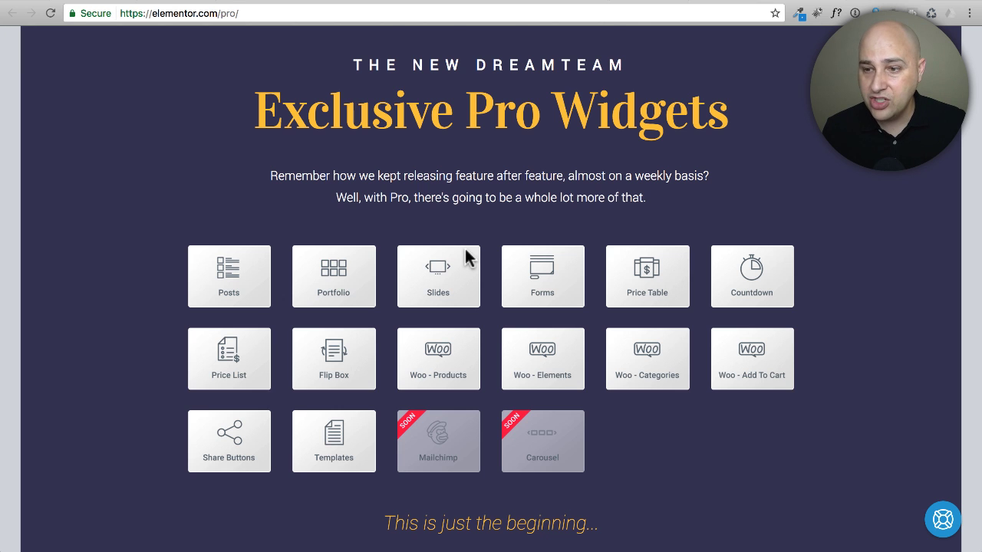
pyautogui.scroll(-10, 465, 257)
pyautogui.scroll(-2, 466, 257)
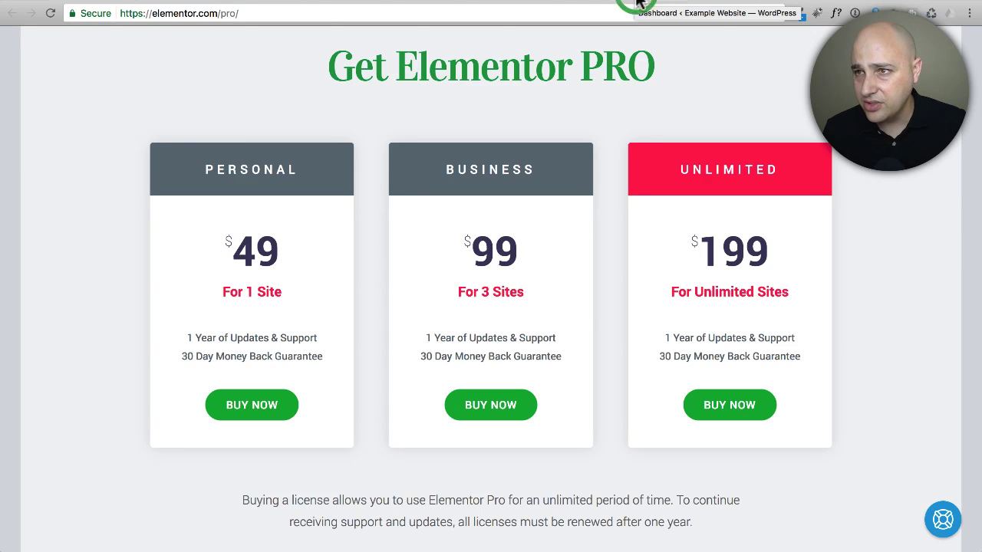
# Switch to the Example Website's WordPress admin and search the plugins available to add for "elementor"
pyautogui.click(637, 3)
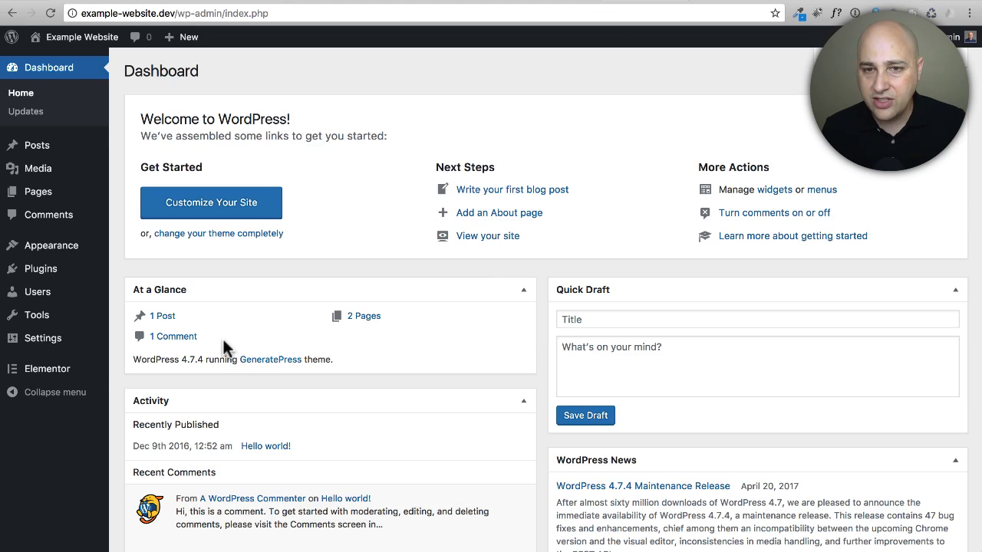
pyautogui.moveTo(58, 275)
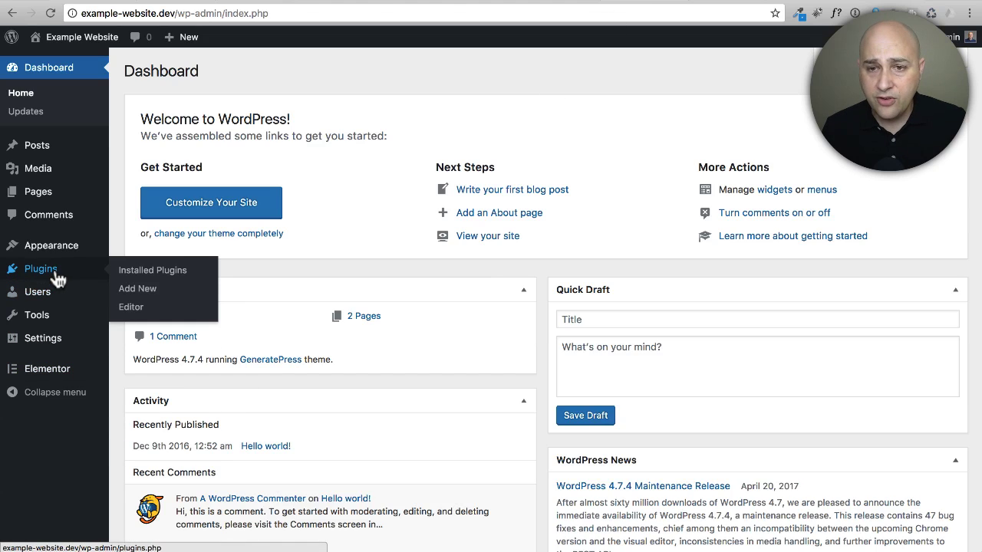
pyautogui.click(163, 290)
pyautogui.click(787, 105)
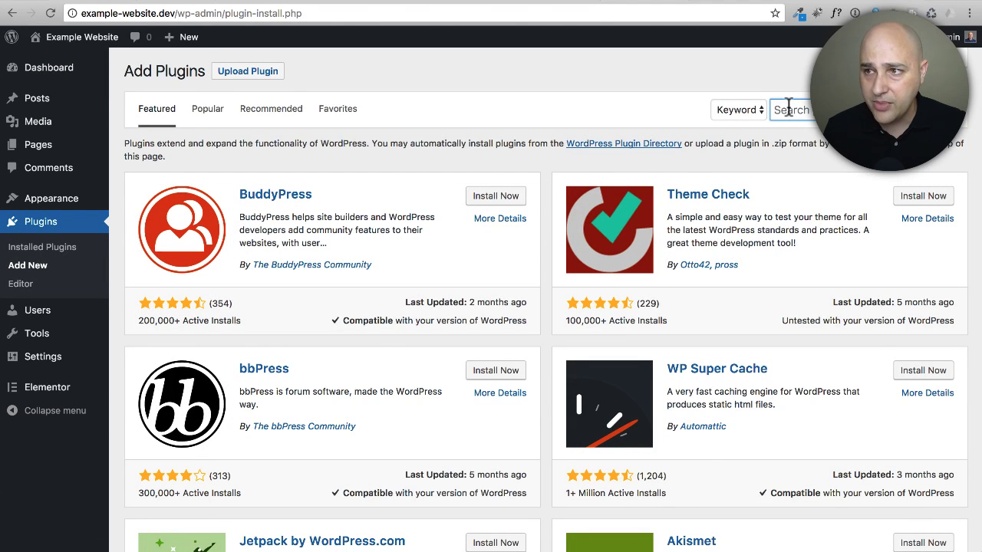
pyautogui.write('elementor')
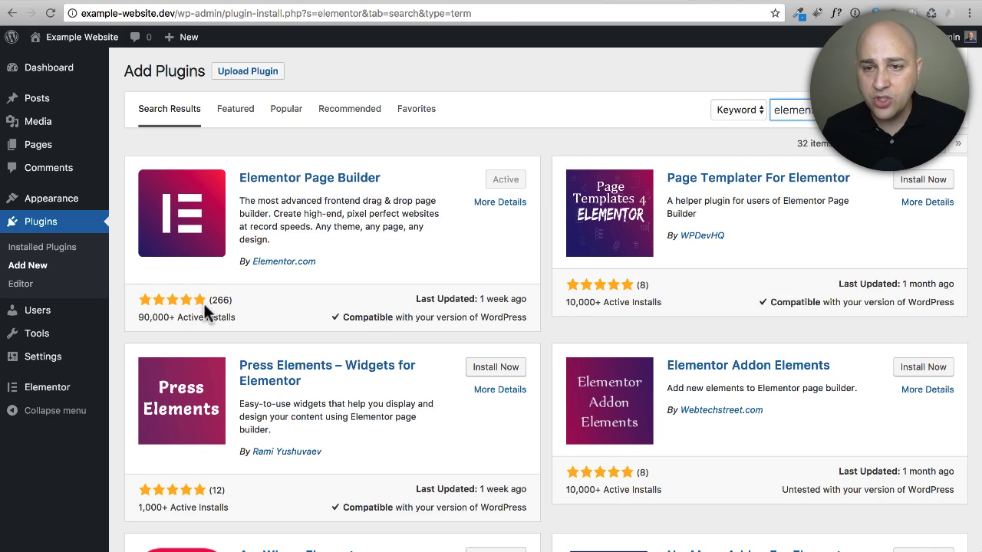
# Create a new template titled "Coming Soon" in Elementor's My Library and publish it
pyautogui.moveTo(38, 390)
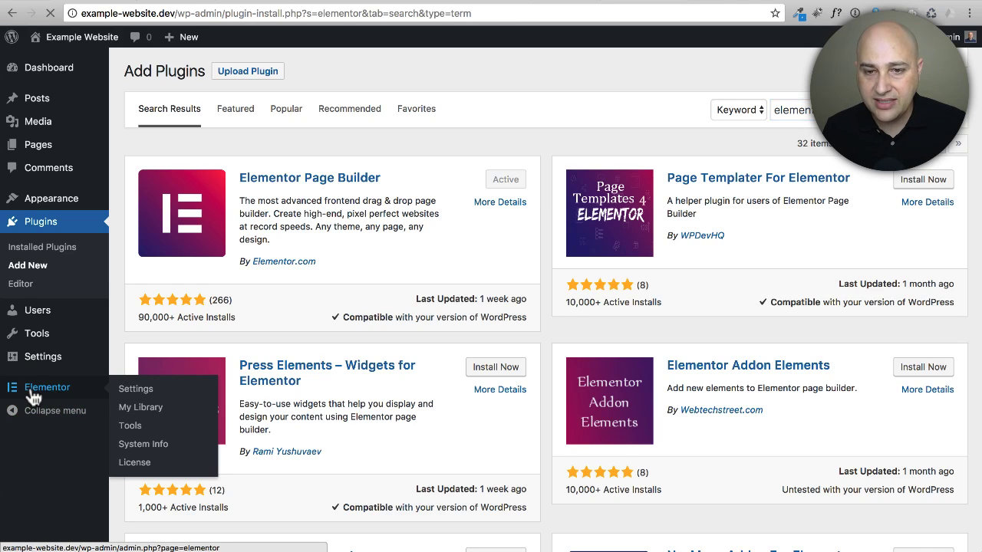
pyautogui.click(35, 393)
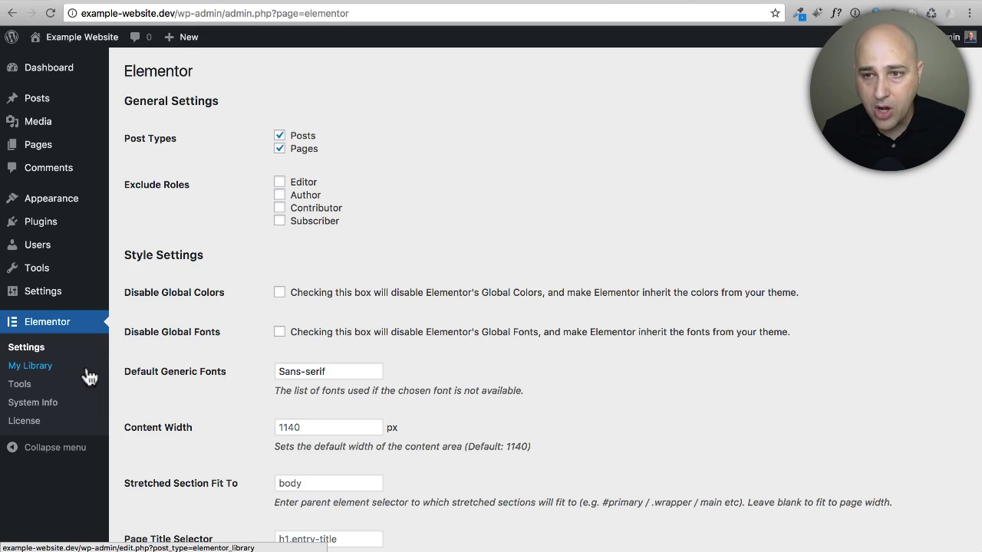
pyautogui.click(35, 372)
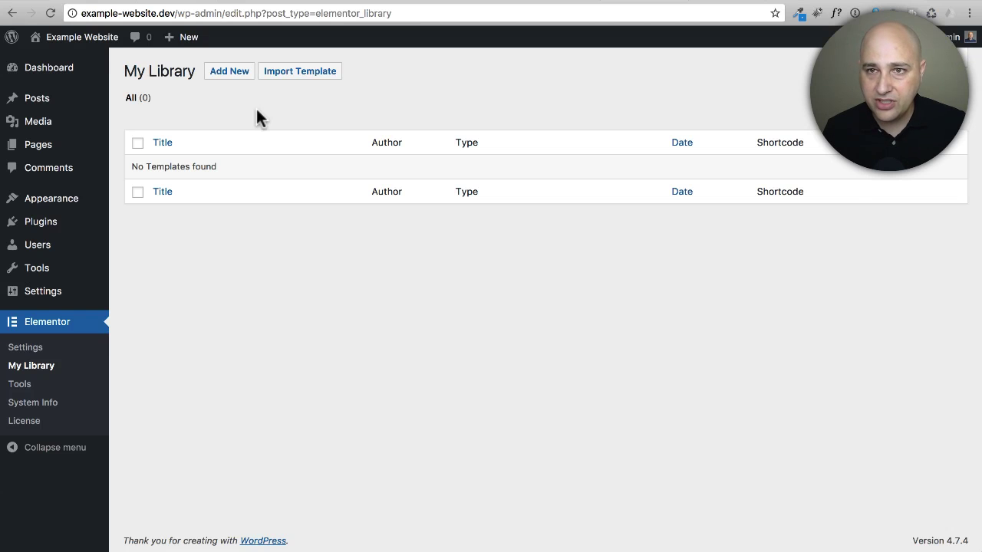
pyautogui.click(233, 73)
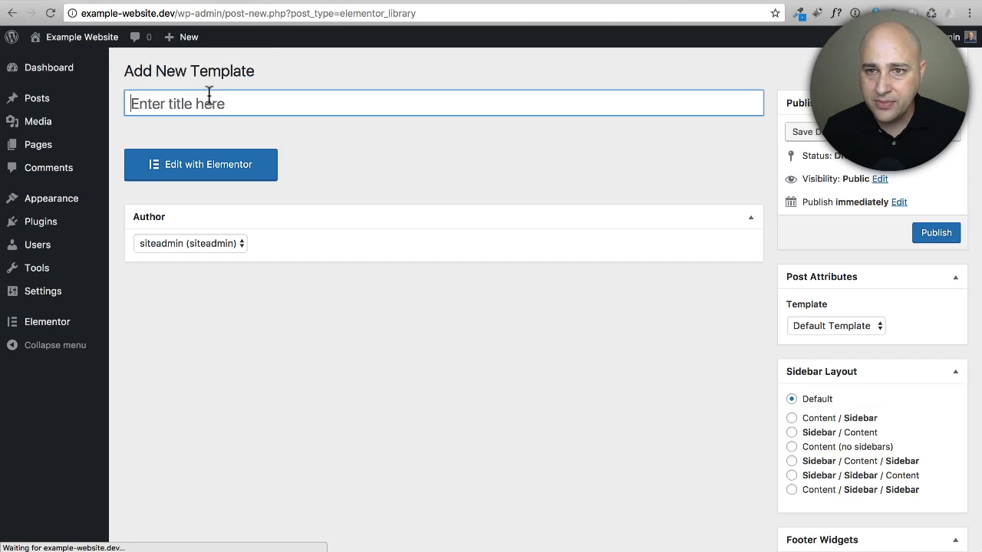
pyautogui.click(212, 100)
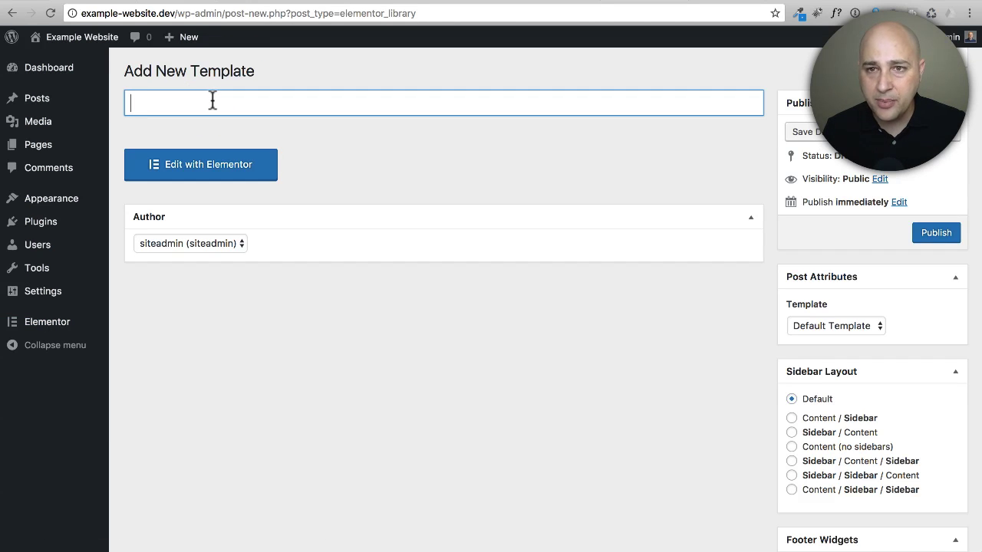
pyautogui.write('Coming Soon')
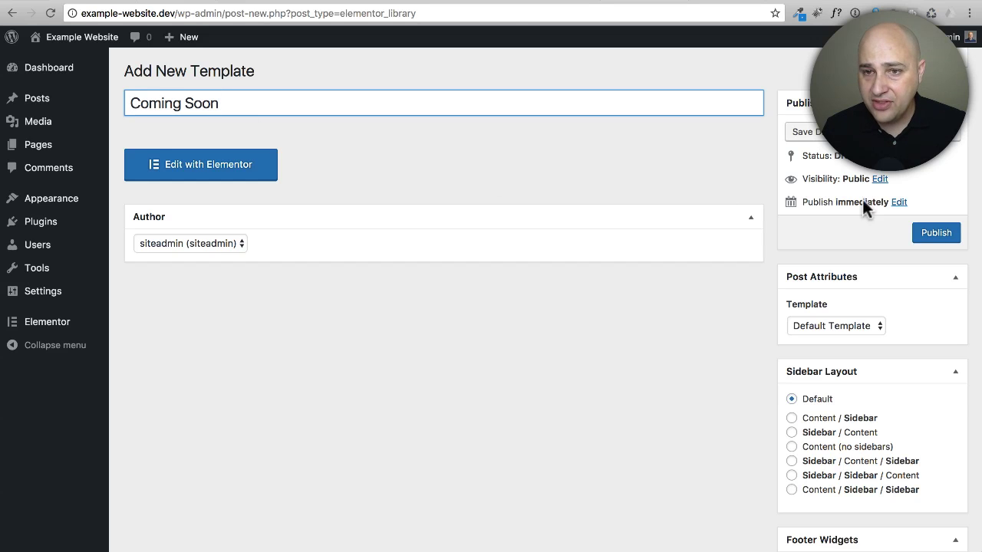
pyautogui.click(931, 236)
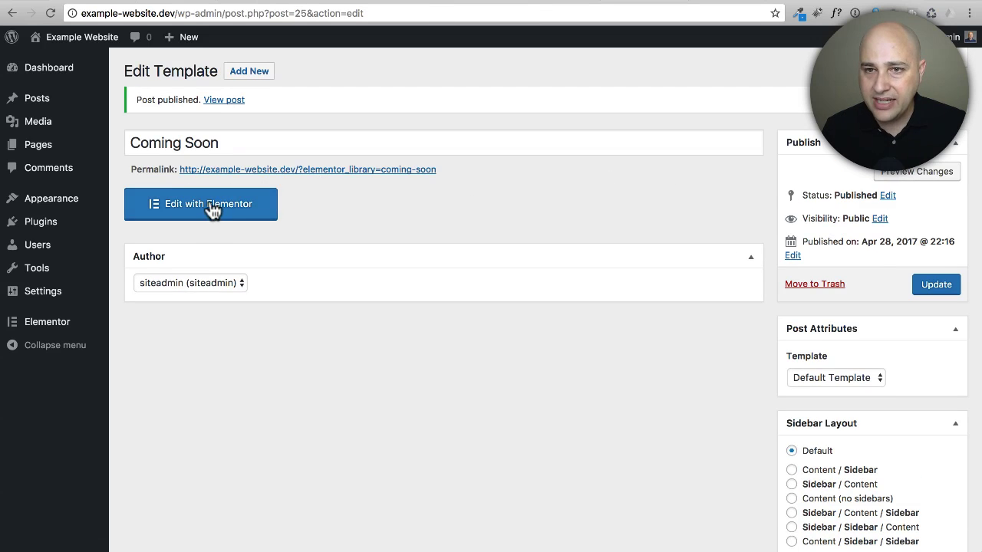
# Open the Coming Soon template in the Elementor editor and set its page template to Elementor Canvas
pyautogui.click(211, 205)
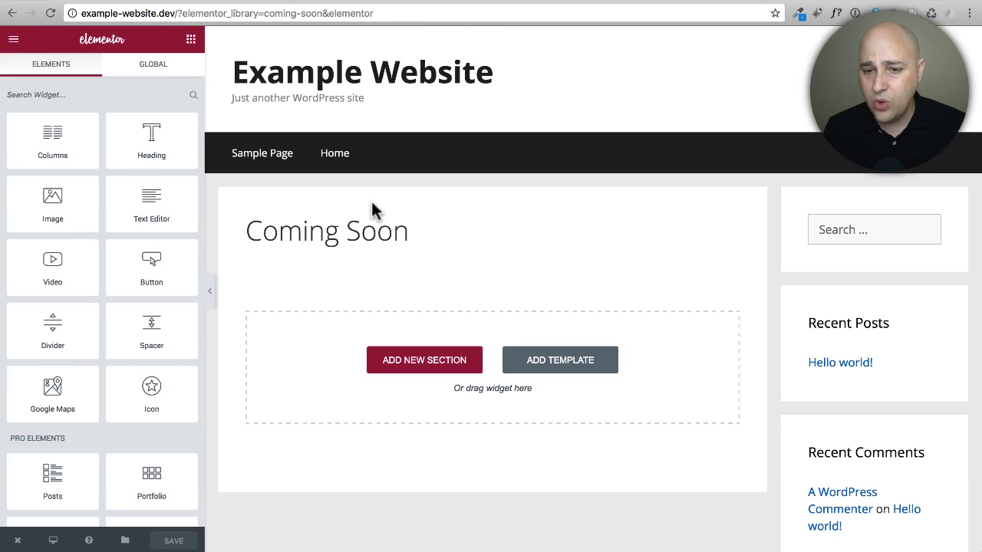
pyautogui.click(14, 41)
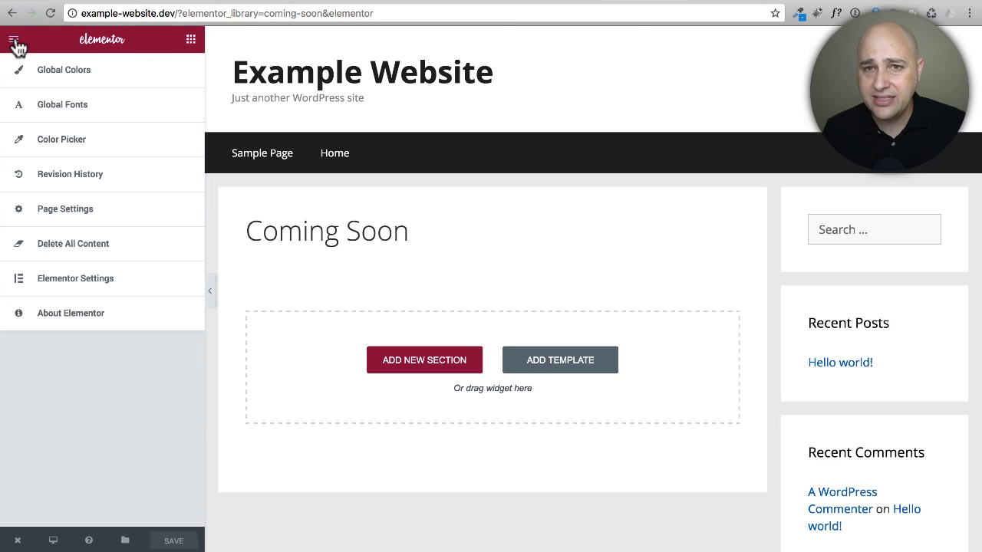
pyautogui.click(59, 222)
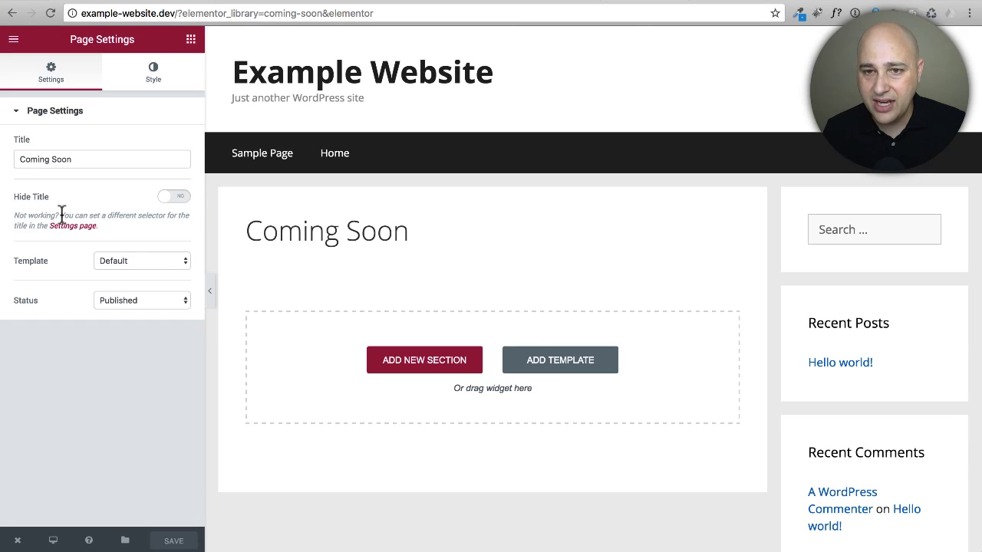
pyautogui.click(127, 262)
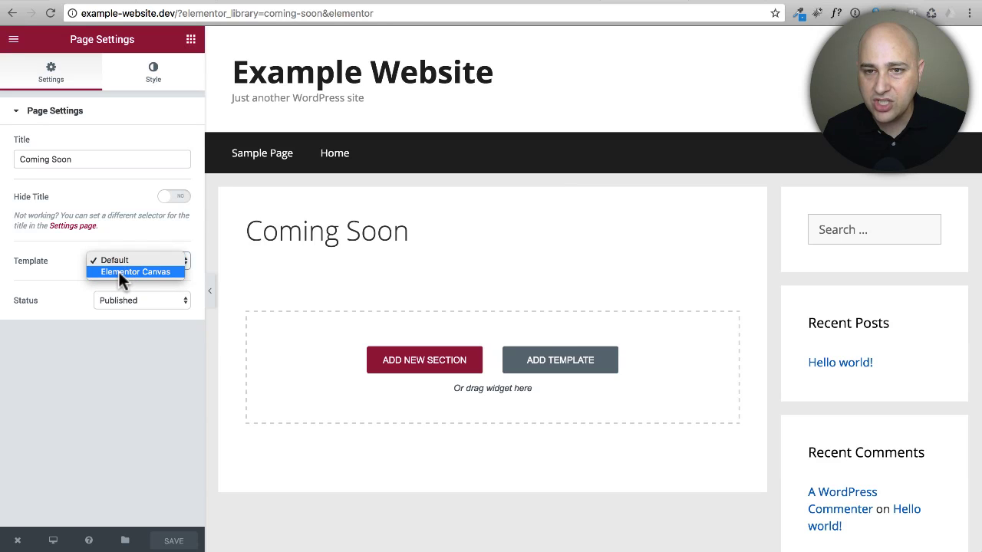
pyautogui.click(118, 272)
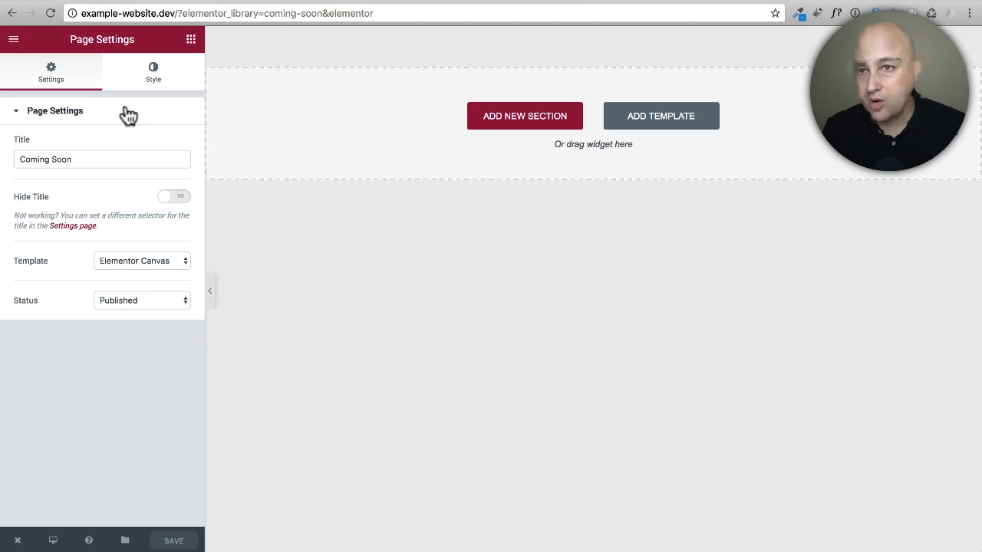
pyautogui.click(191, 40)
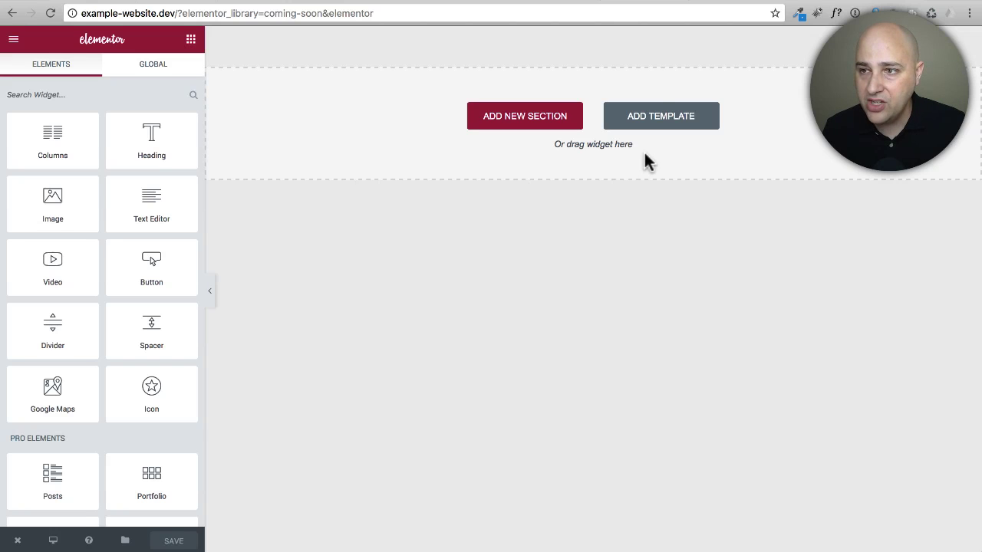
# Browse the predesigned templates in the library and insert the Coming Soon 5 template into the blank page
pyautogui.click(656, 124)
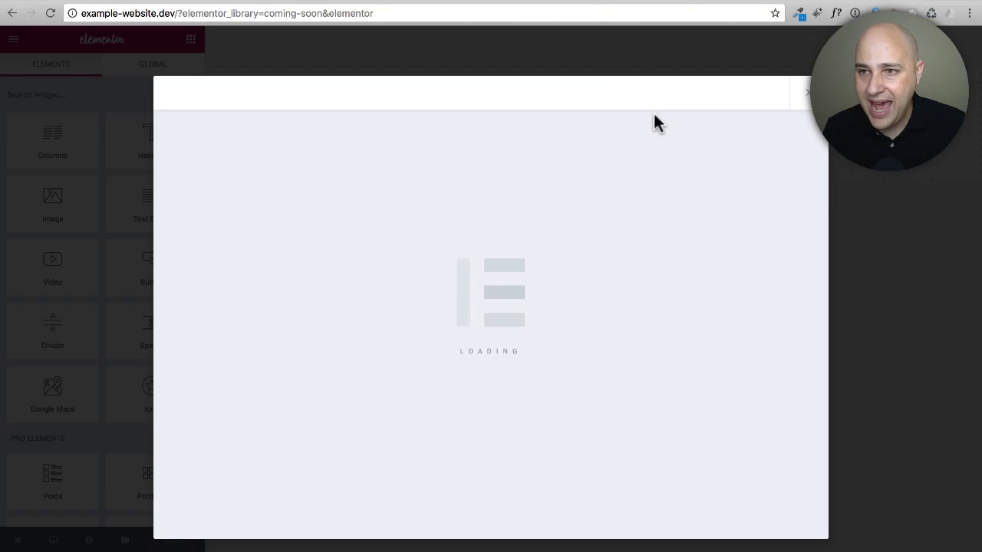
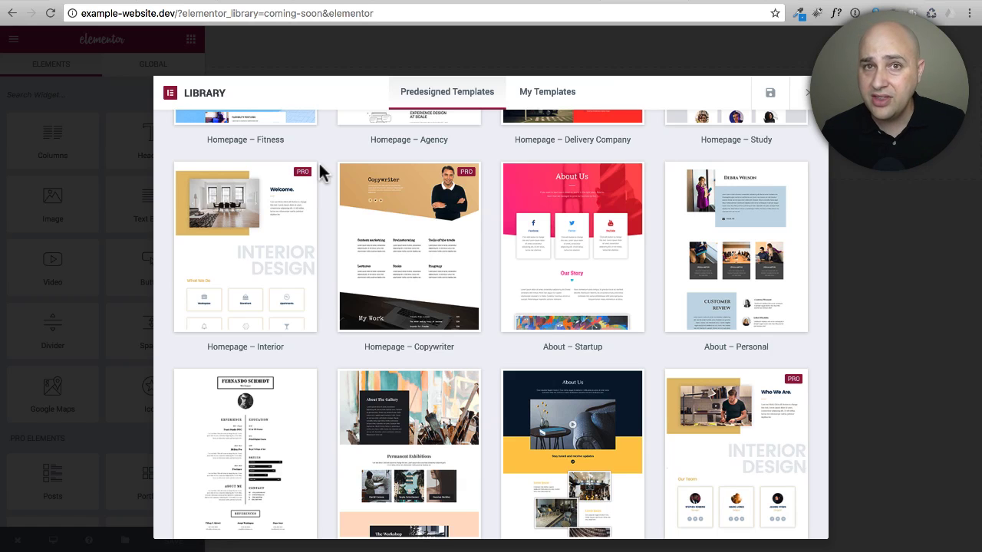
pyautogui.moveTo(576, 230)
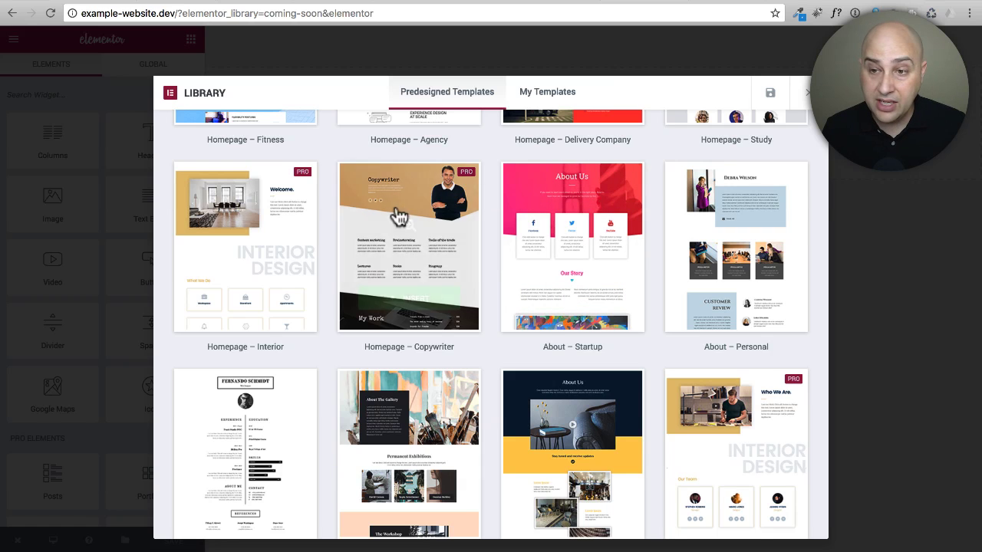
pyautogui.moveTo(411, 241)
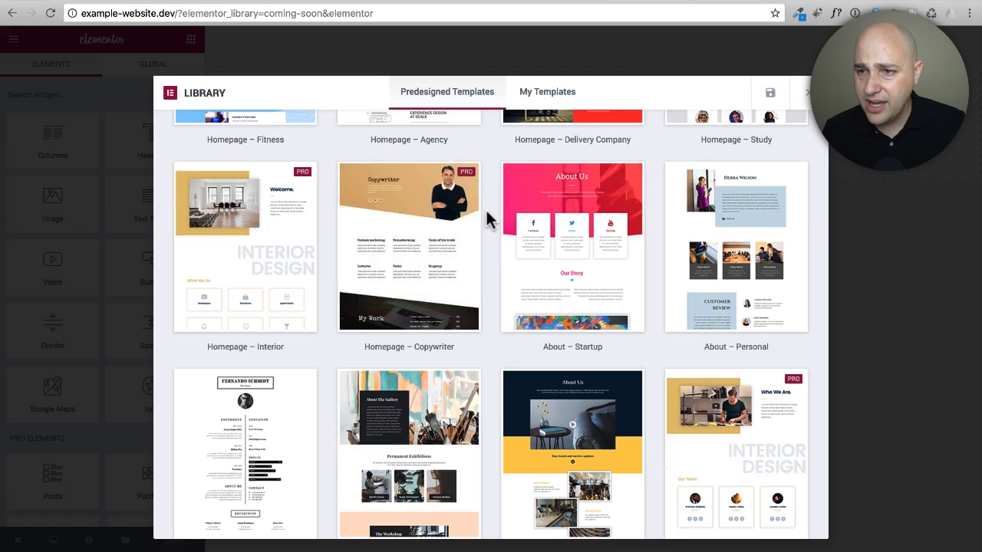
pyautogui.scroll(-5, 488, 221)
pyautogui.scroll(-8, 488, 221)
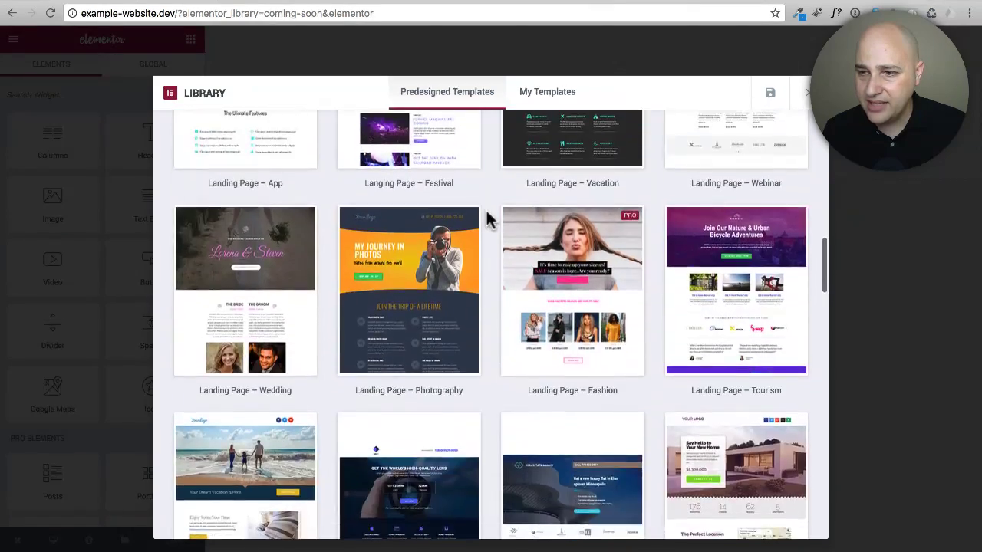
pyautogui.scroll(-1, 491, 220)
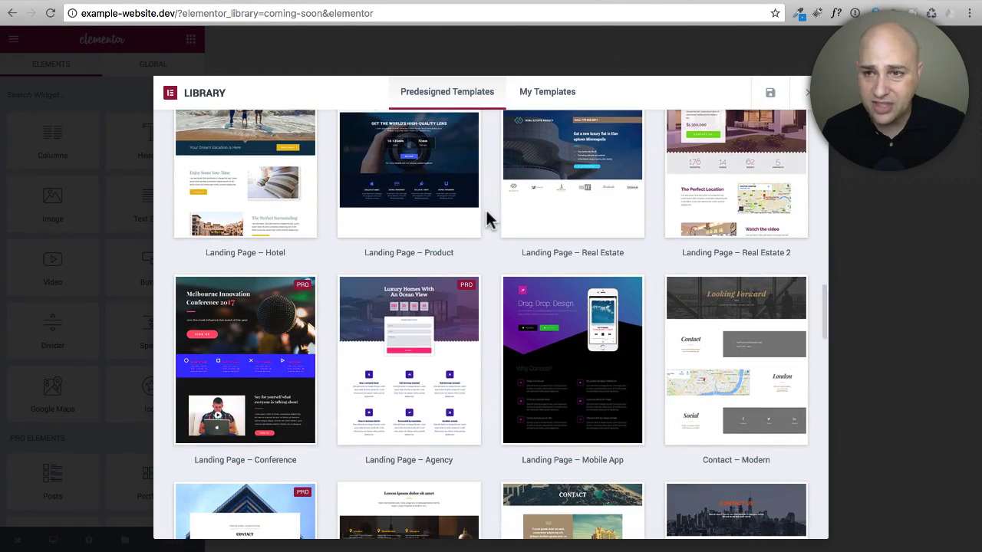
pyautogui.scroll(-2, 485, 211)
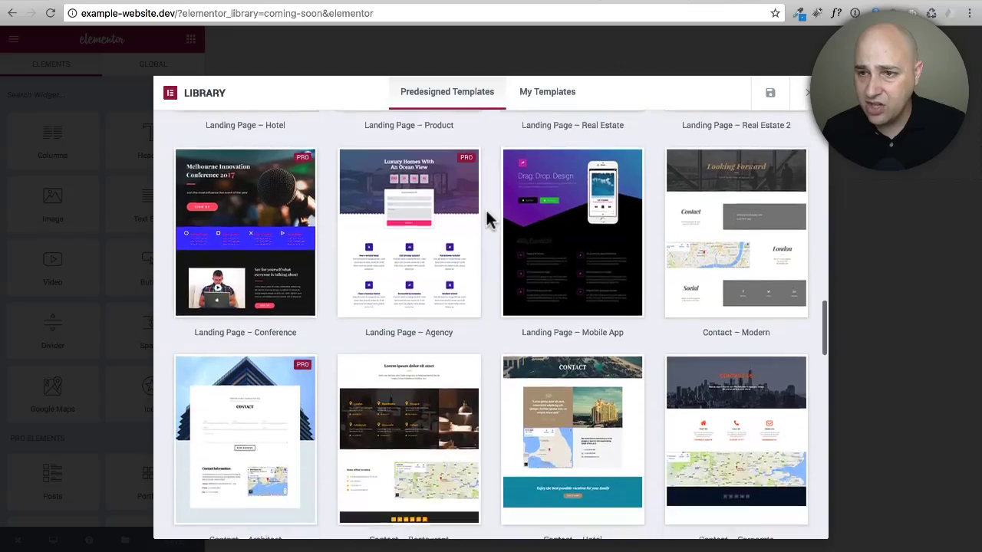
pyautogui.scroll(-6, 488, 221)
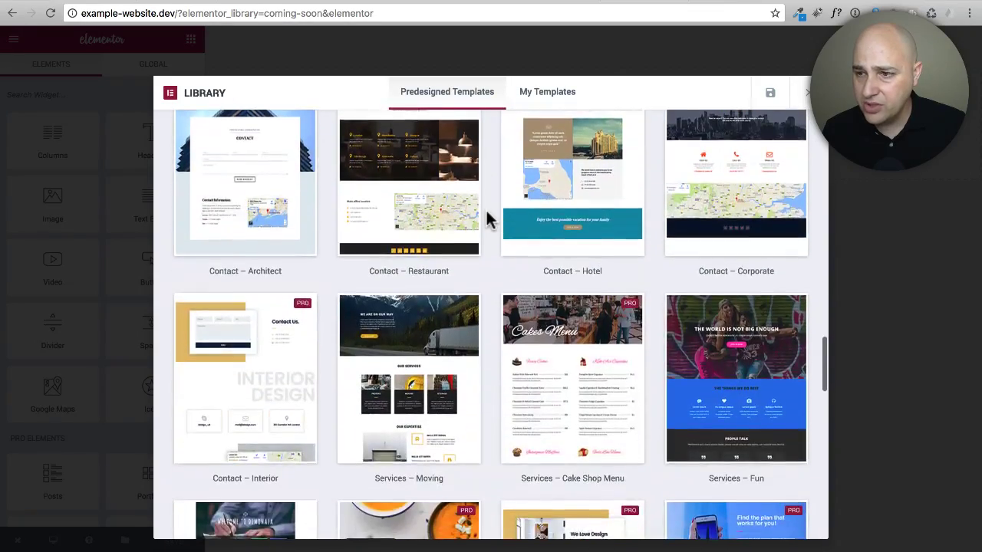
pyautogui.scroll(-5, 488, 220)
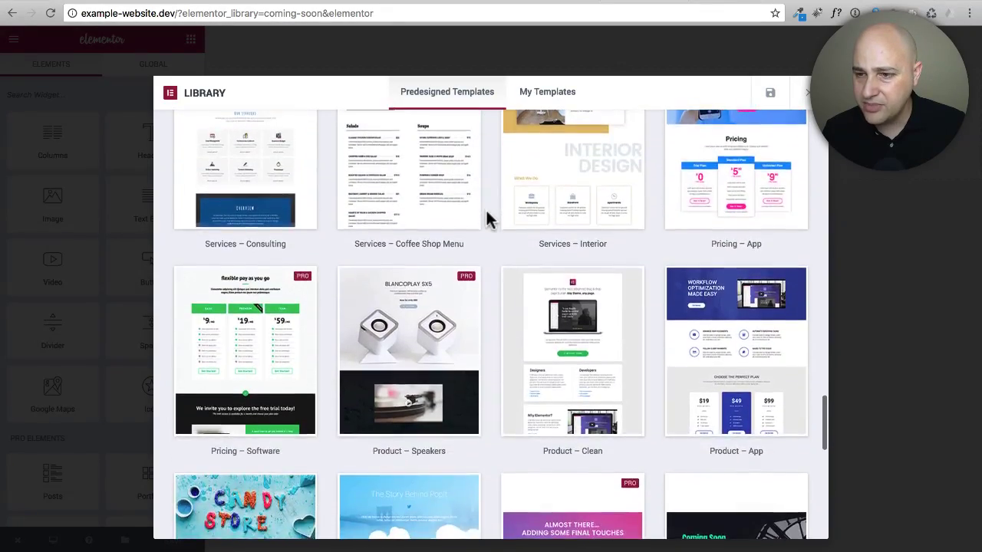
pyautogui.scroll(-2, 486, 213)
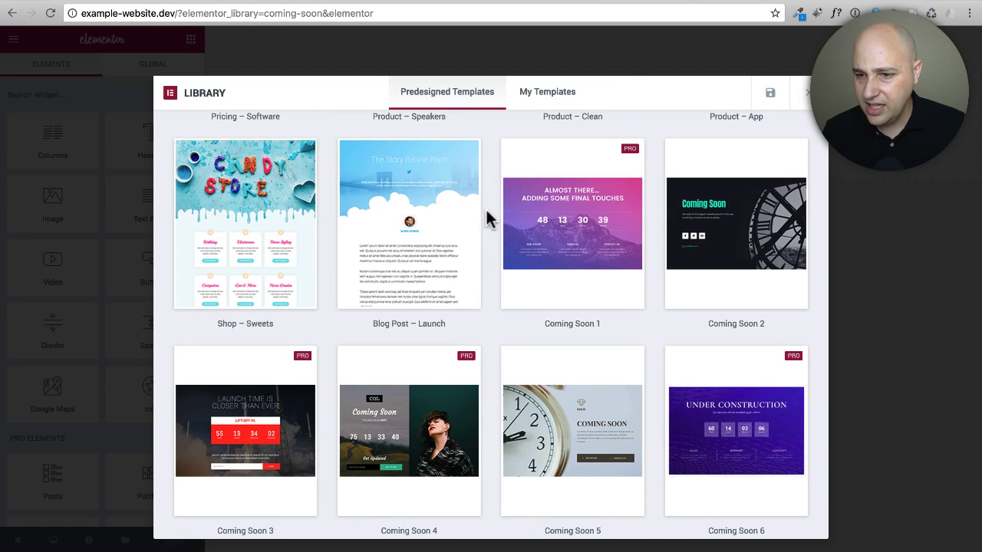
pyautogui.scroll(-3, 489, 220)
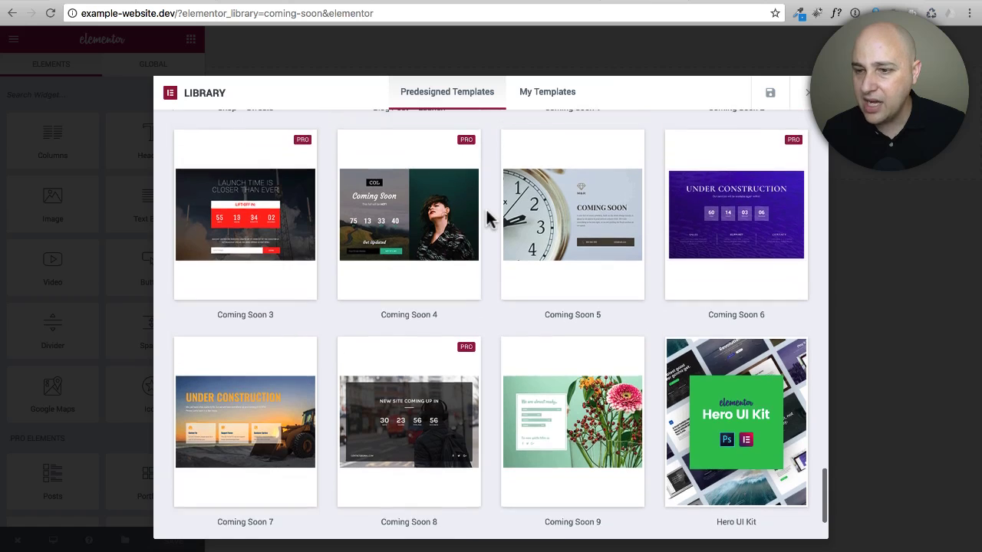
pyautogui.scroll(3, 489, 220)
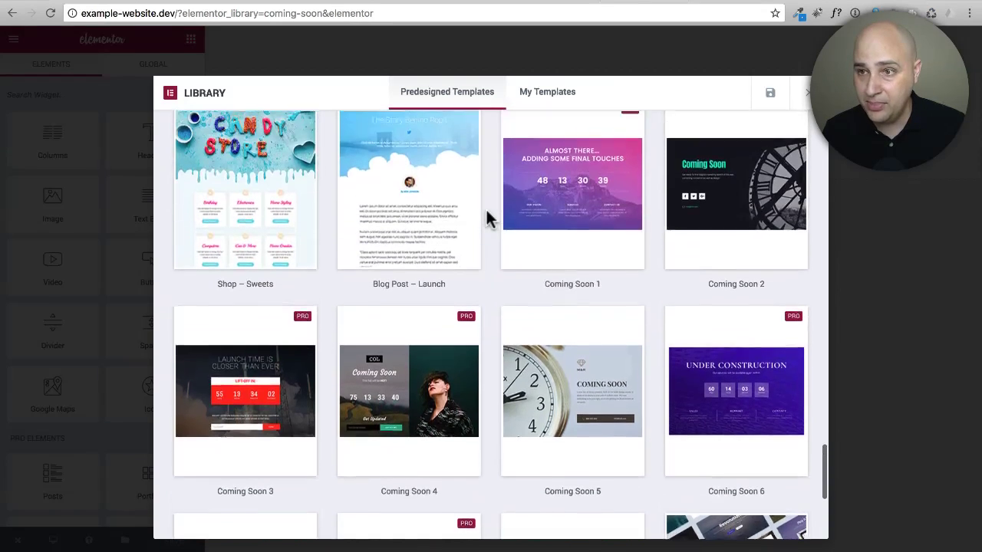
pyautogui.scroll(1, 489, 220)
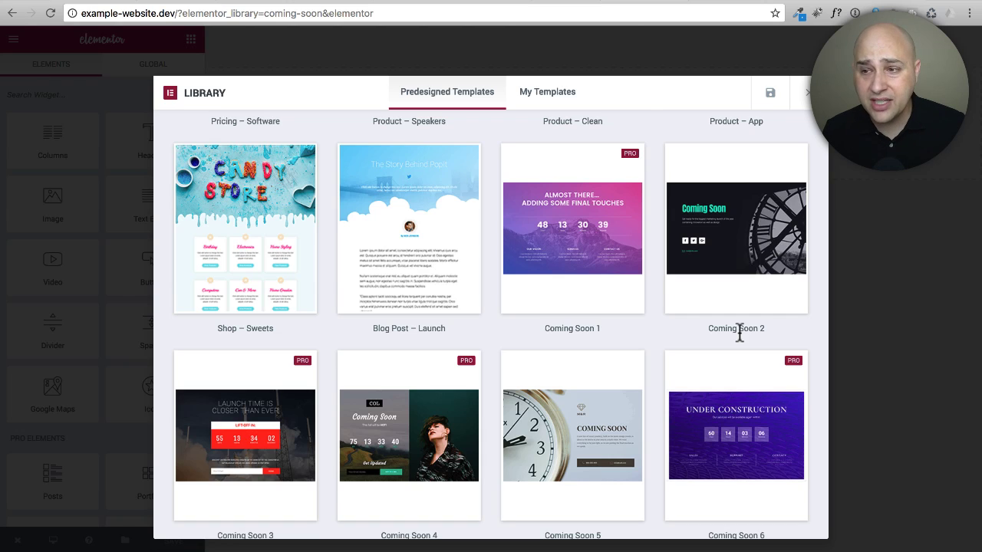
pyautogui.scroll(-3, 679, 339)
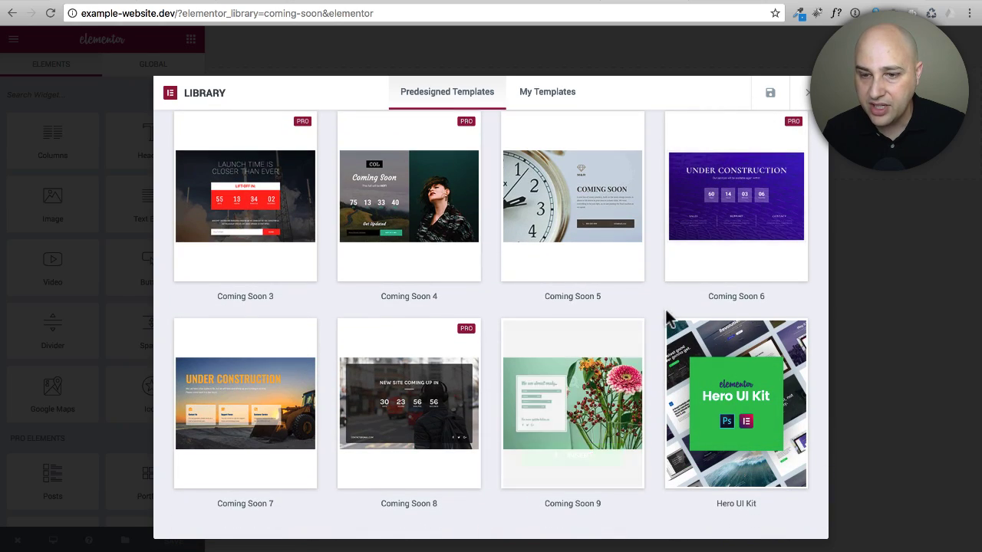
pyautogui.scroll(3, 663, 326)
pyautogui.scroll(1, 664, 307)
pyautogui.scroll(-1, 664, 318)
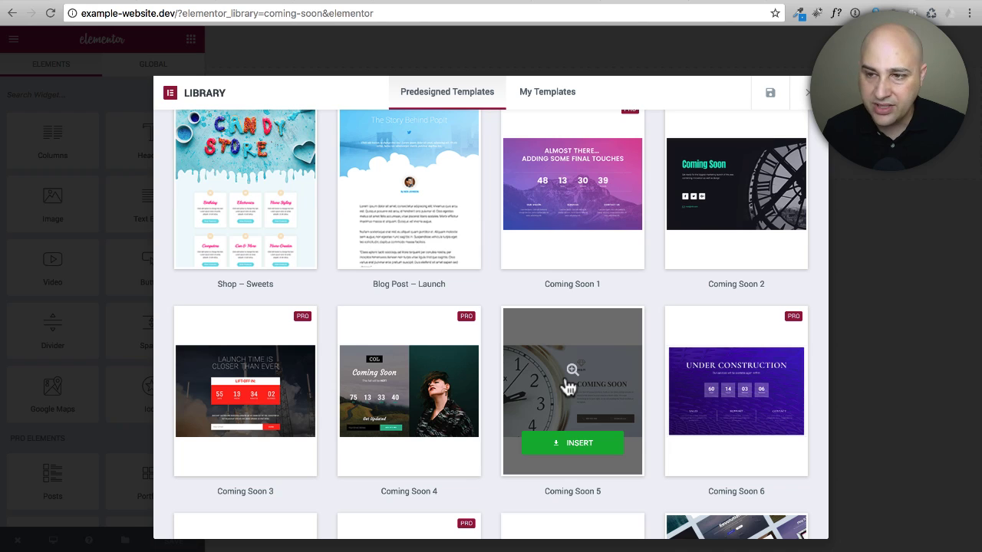
pyautogui.click(576, 445)
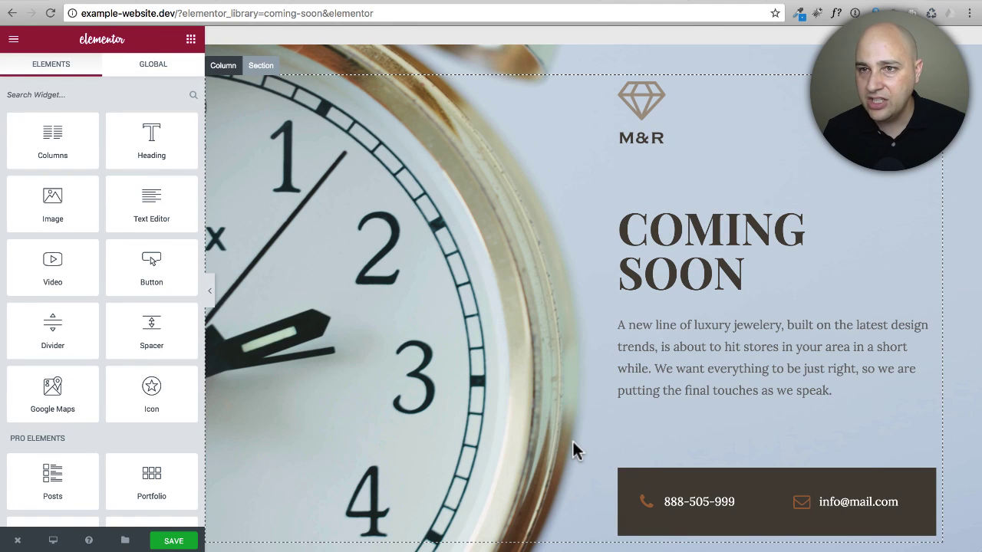
# Try editing the "Coming soon" heading's title by deleting its last letter and retyping it
pyautogui.scroll(-5, 506, 281)
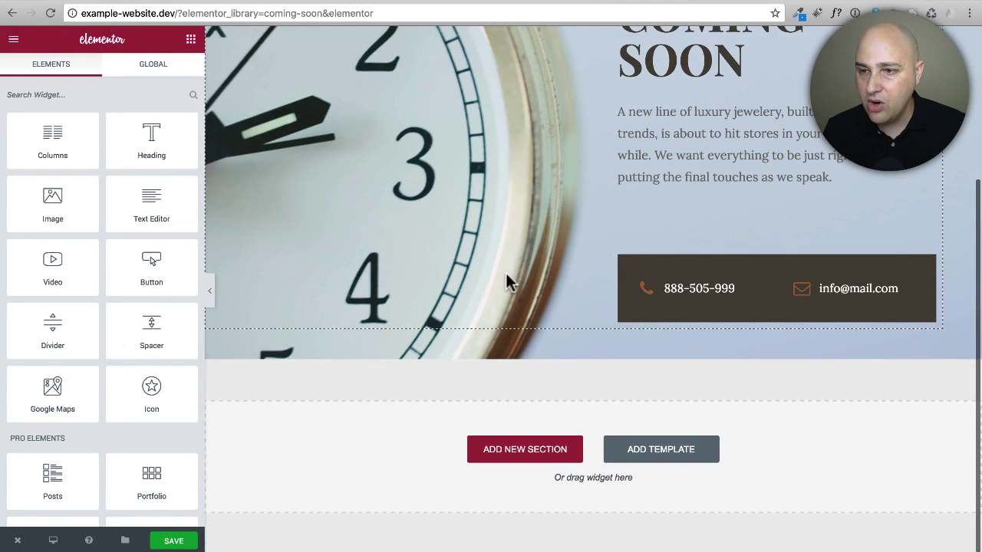
pyautogui.scroll(5, 506, 281)
pyautogui.scroll(-1, 505, 273)
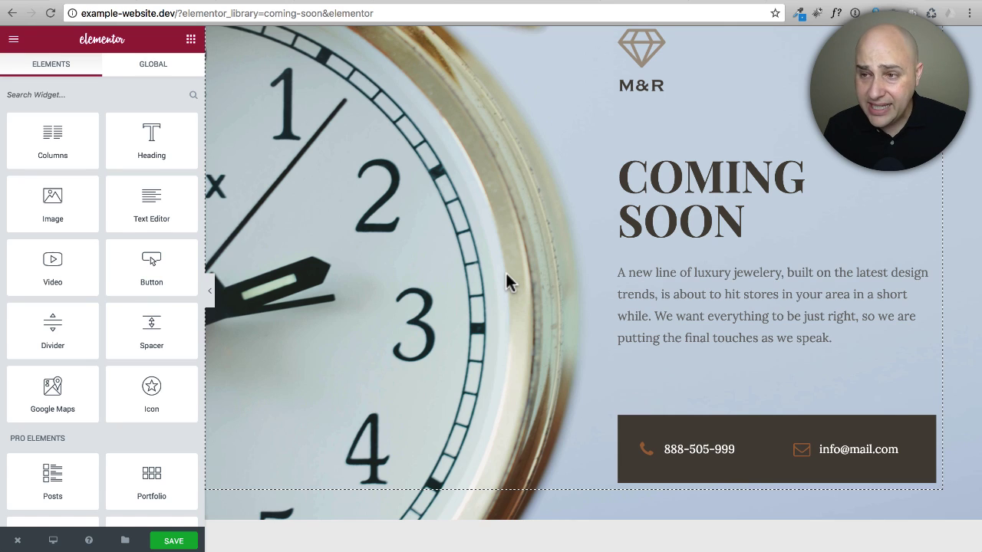
pyautogui.click(677, 178)
pyautogui.click(107, 167)
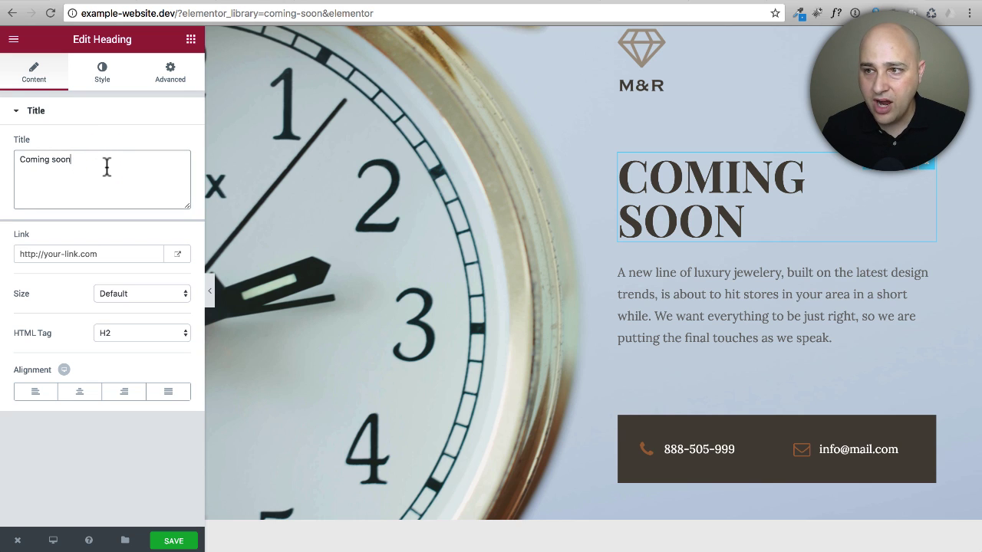
pyautogui.press('BackSpace')
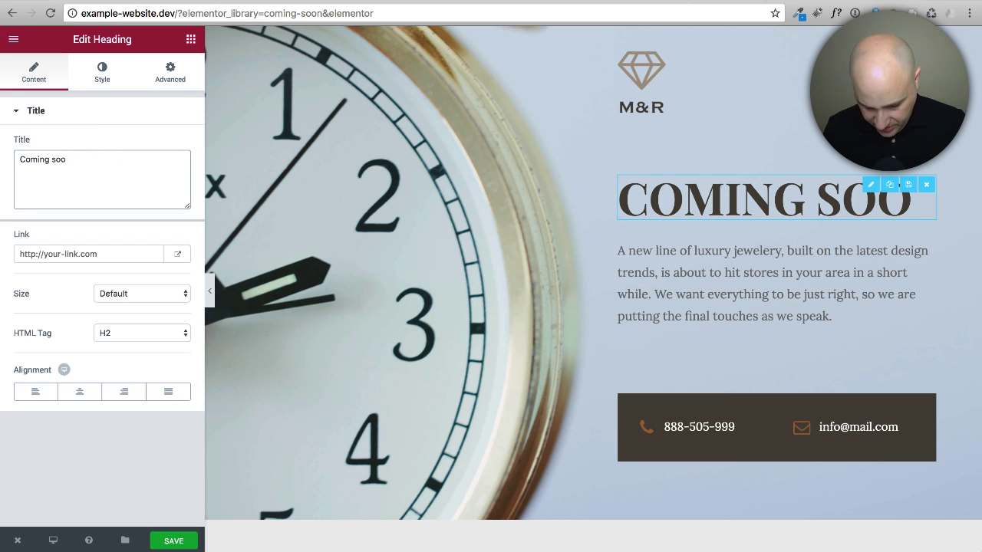
pyautogui.write('n')
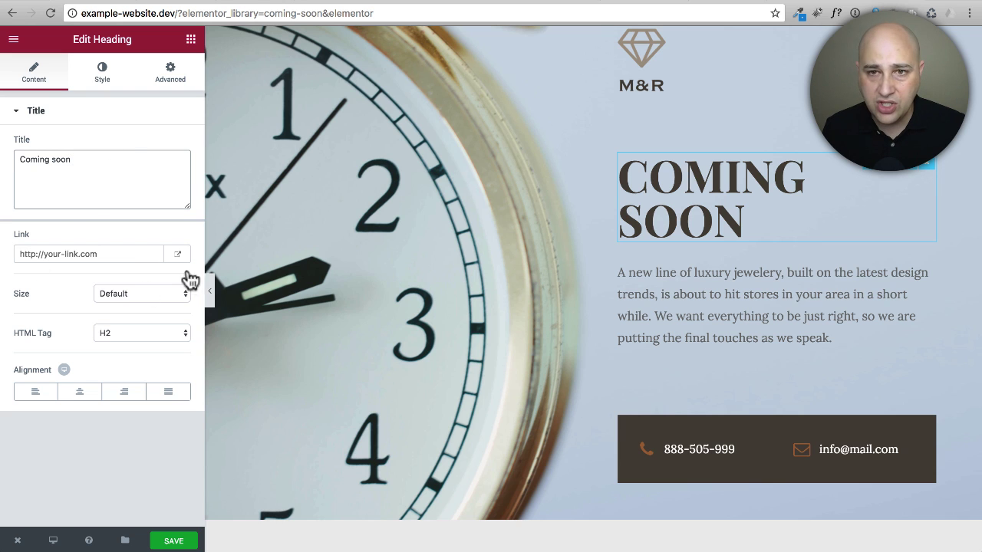
# Open the description paragraph and the phone icon list item for editing, and examine the item's text and icon choices
pyautogui.click(742, 294)
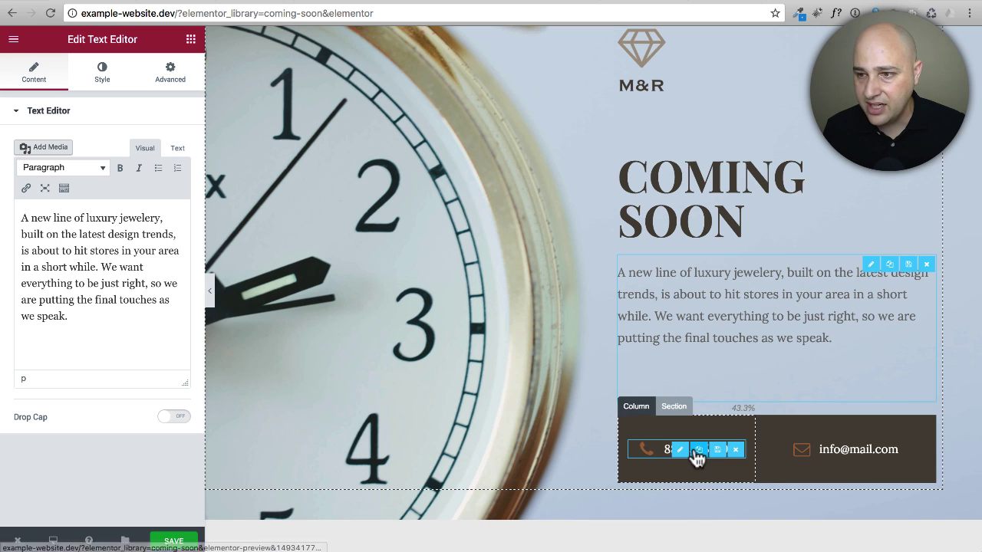
pyautogui.click(660, 452)
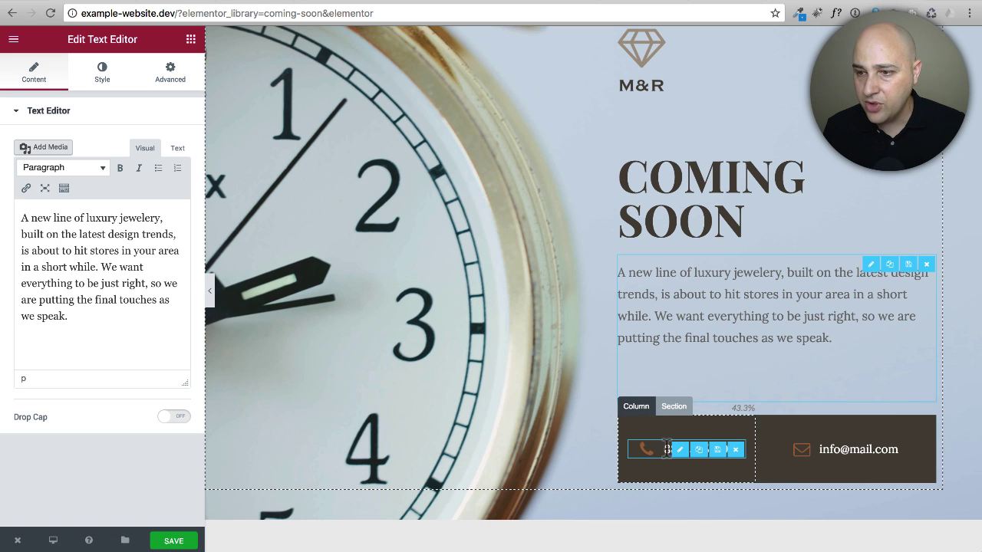
pyautogui.click(664, 451)
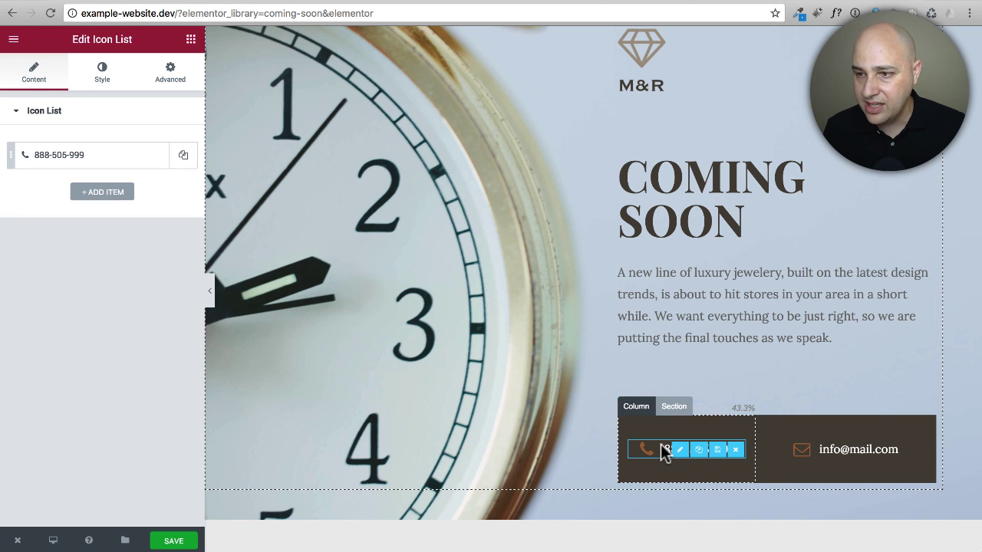
pyautogui.click(123, 160)
pyautogui.tripleClick(100, 199)
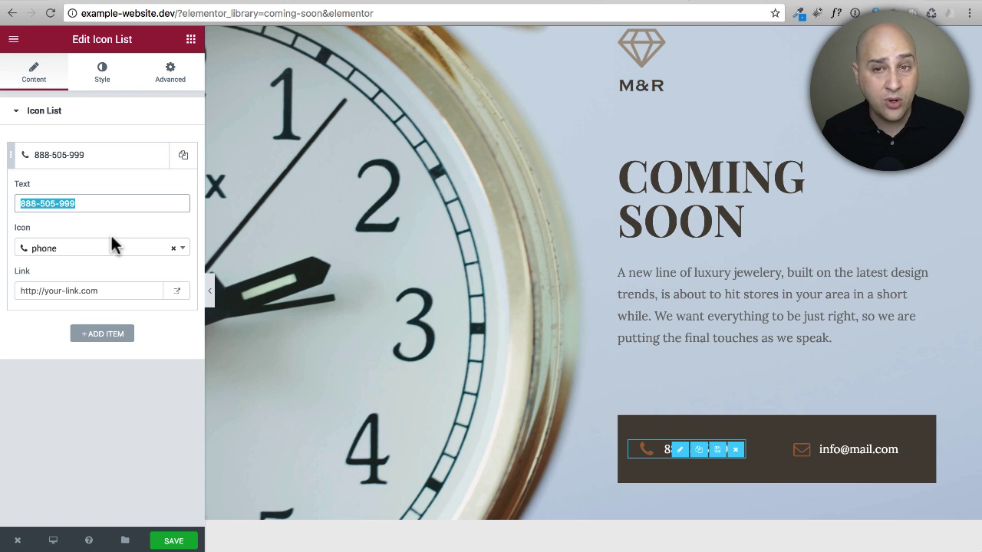
pyautogui.click(182, 249)
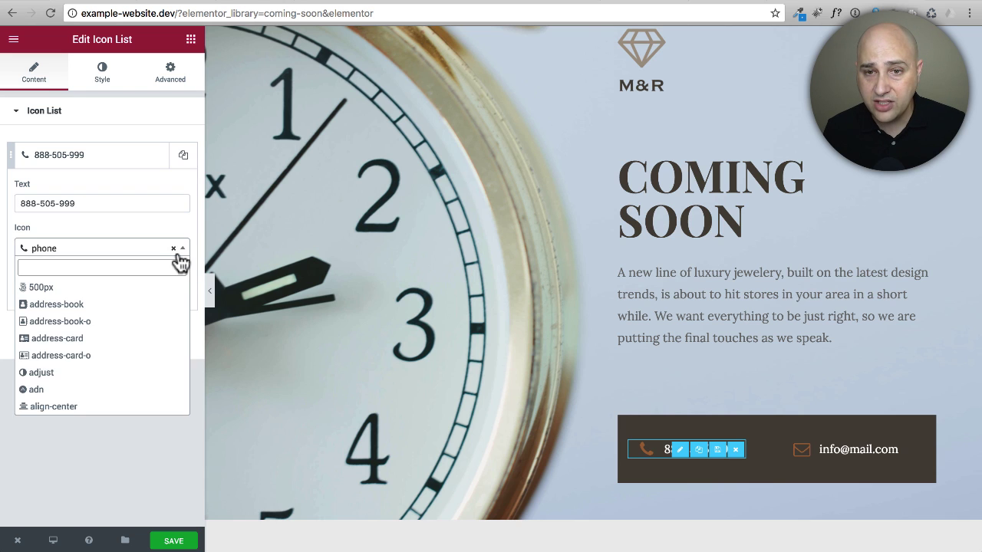
pyautogui.click(97, 454)
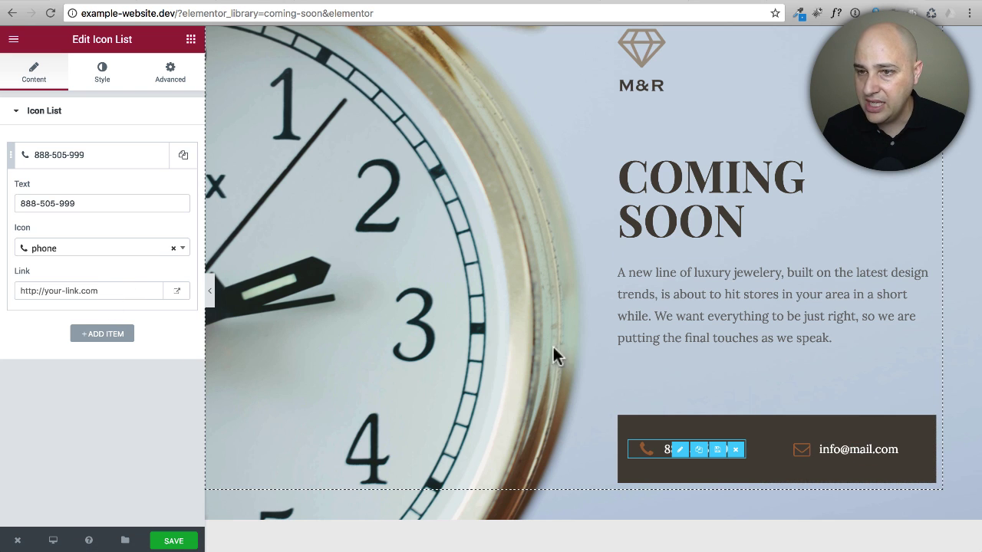
# Save the template, remove the M&R diamond logo image above the heading, and save again
pyautogui.scroll(1, 458, 332)
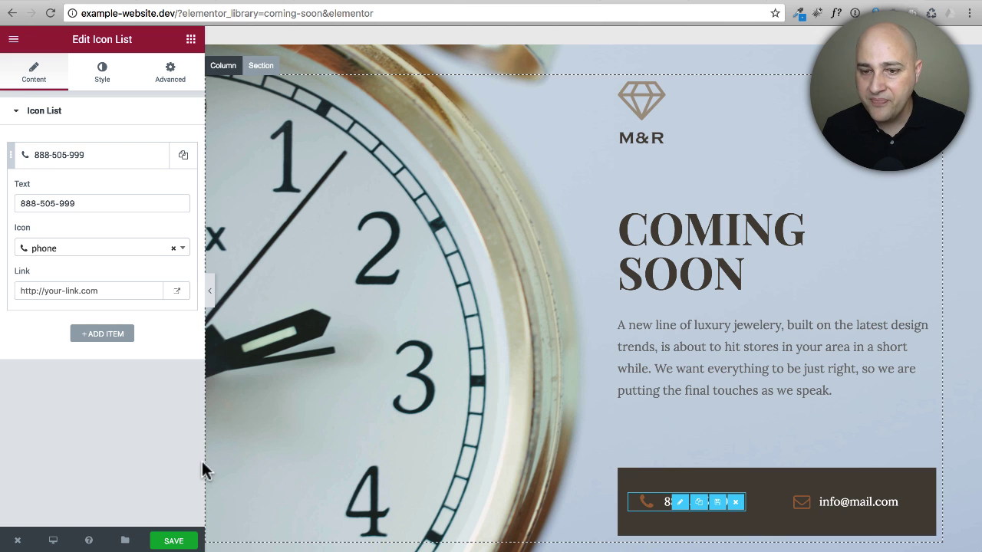
pyautogui.click(177, 539)
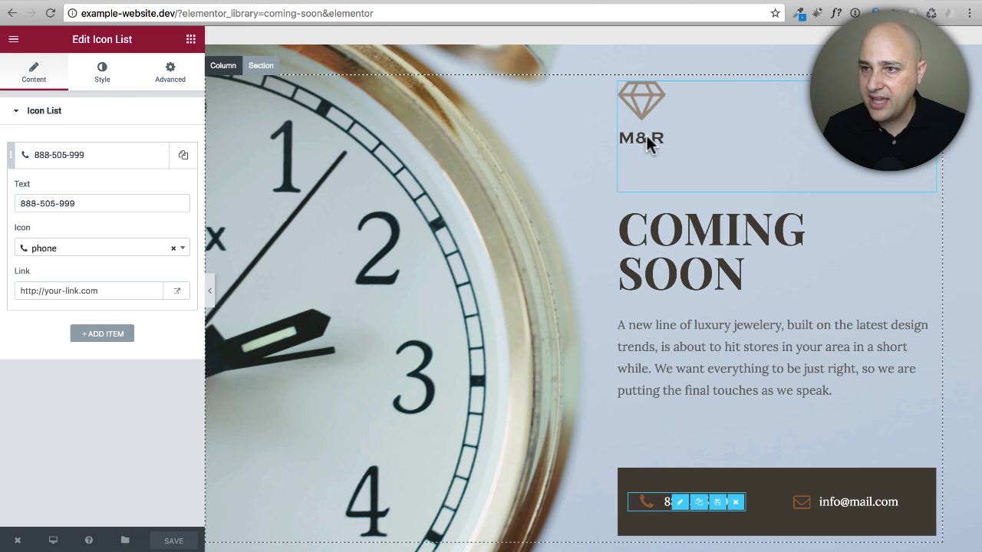
pyautogui.click(648, 98)
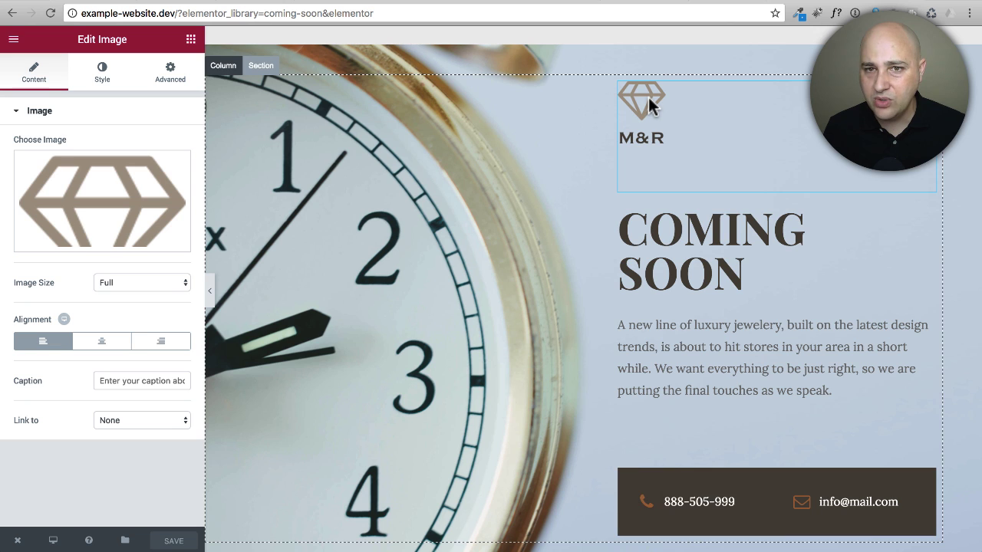
pyautogui.click(105, 243)
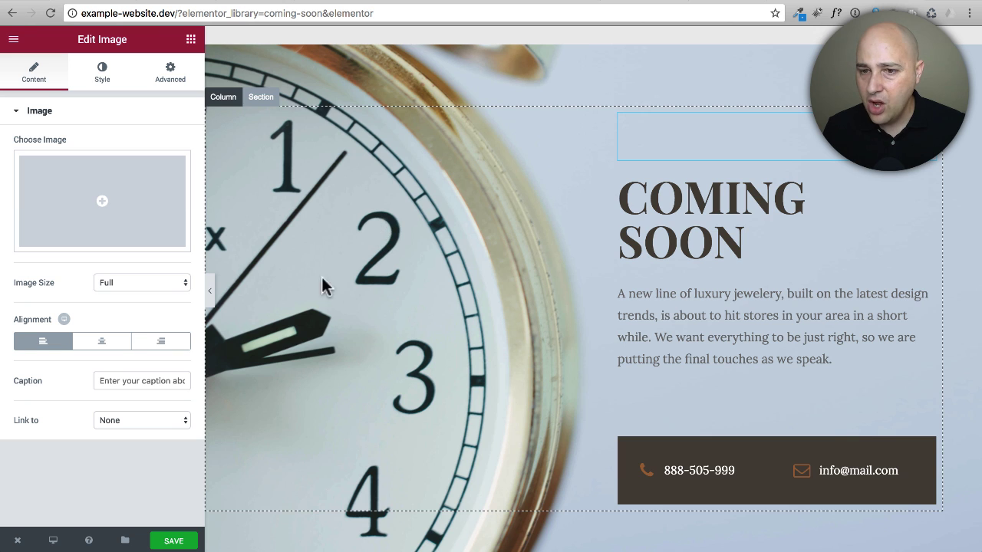
pyautogui.click(176, 541)
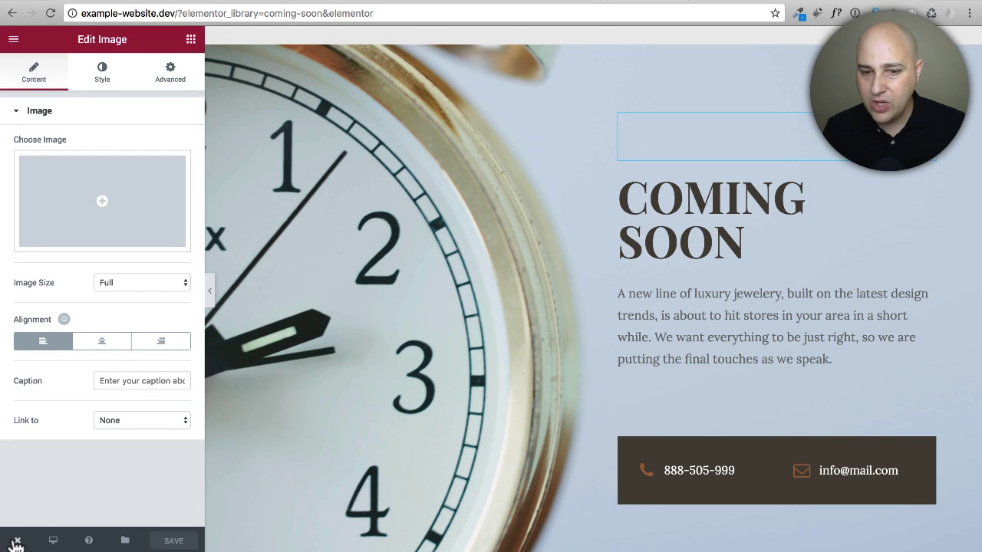
# View the saved Coming Soon page outside the editor and review its full-page layout
pyautogui.click(15, 542)
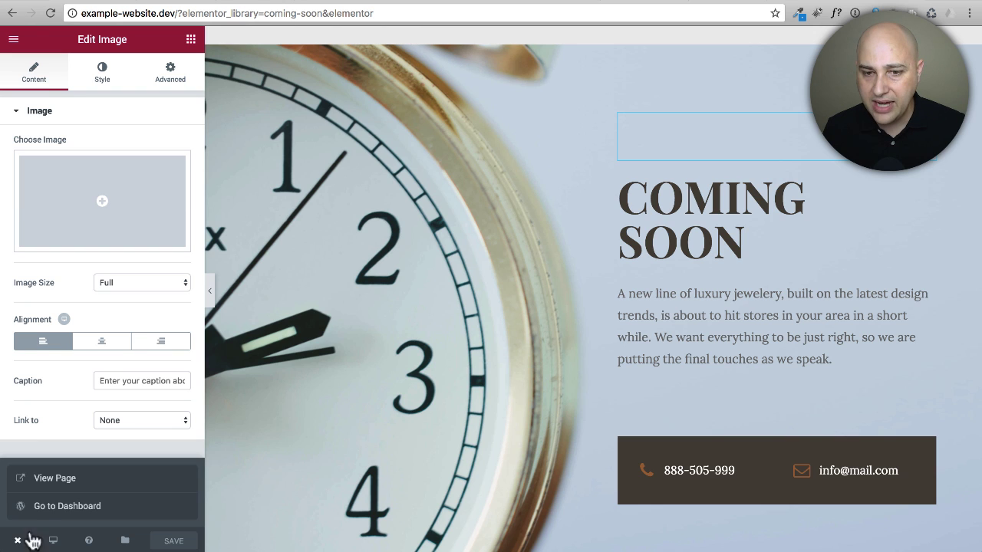
pyautogui.click(55, 484)
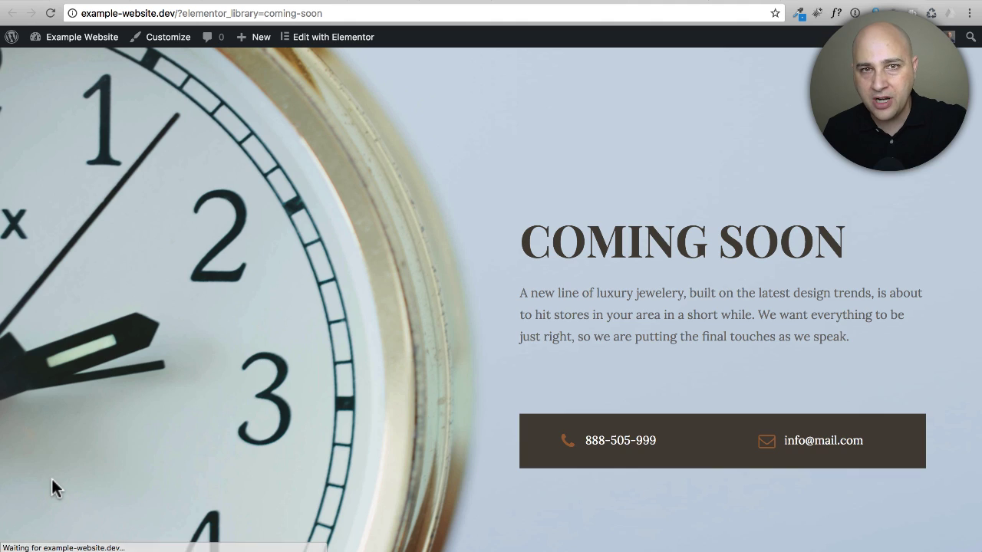
pyautogui.scroll(-1, 158, 353)
pyautogui.scroll(1, 158, 362)
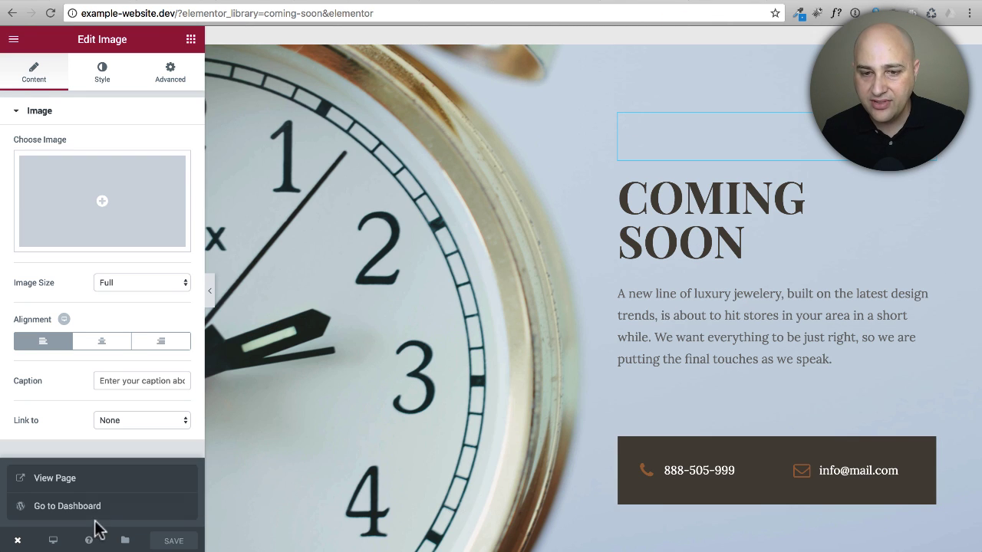
# Leave the editor for the WordPress dashboard and open Elementor's Tools page at the Maintenance Mode section
pyautogui.click(52, 508)
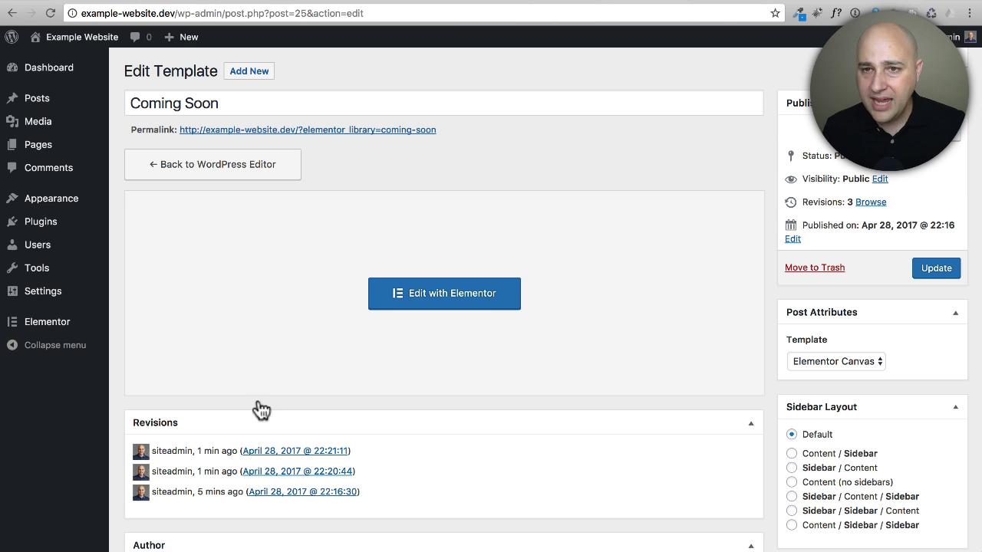
pyautogui.moveTo(11, 329)
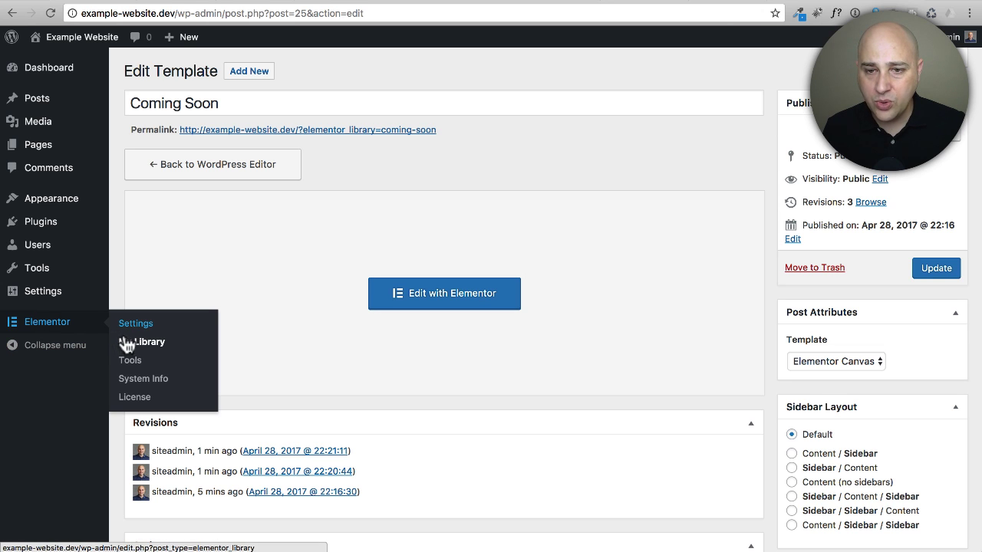
pyautogui.click(138, 363)
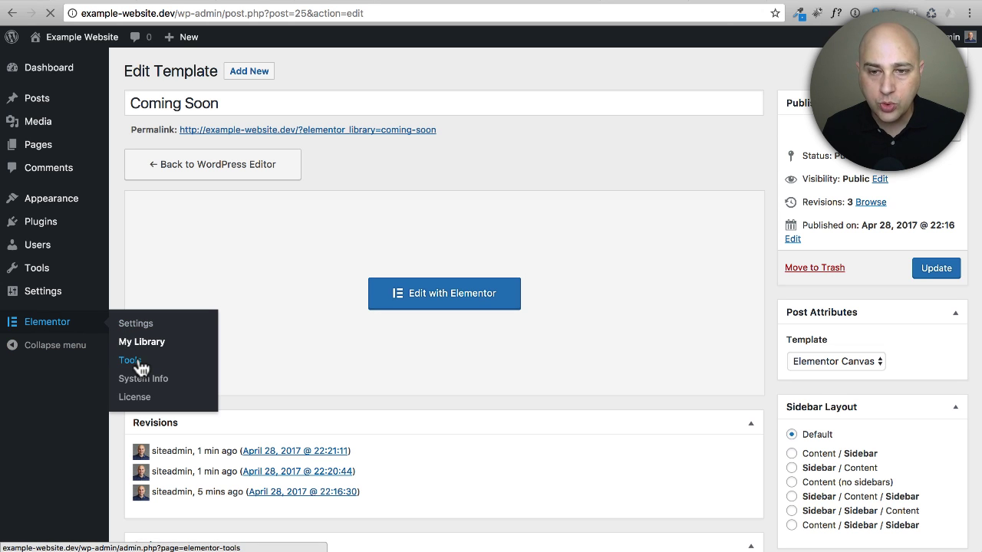
pyautogui.scroll(-2, 193, 317)
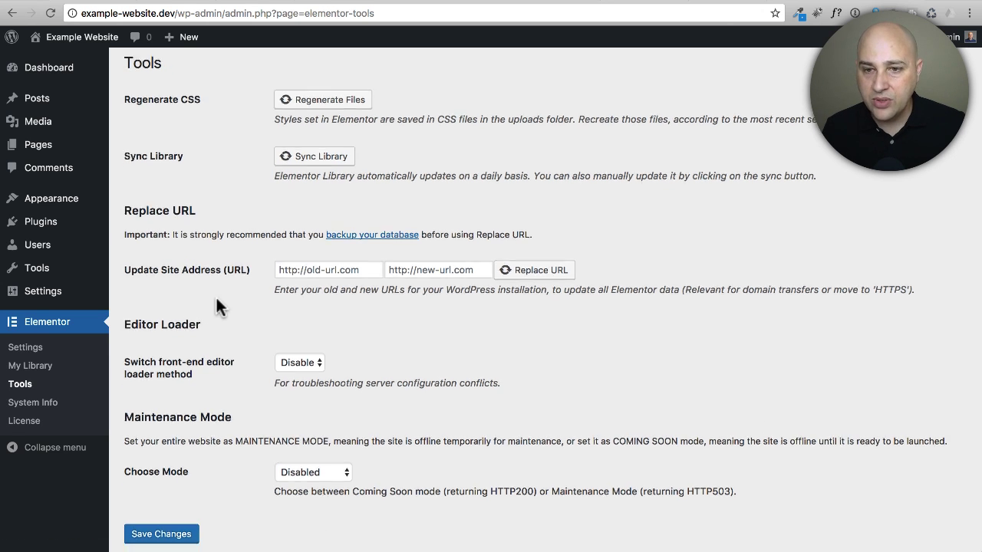
pyautogui.moveTo(121, 369); pyautogui.dragTo(269, 365)
pyautogui.click(269, 365)
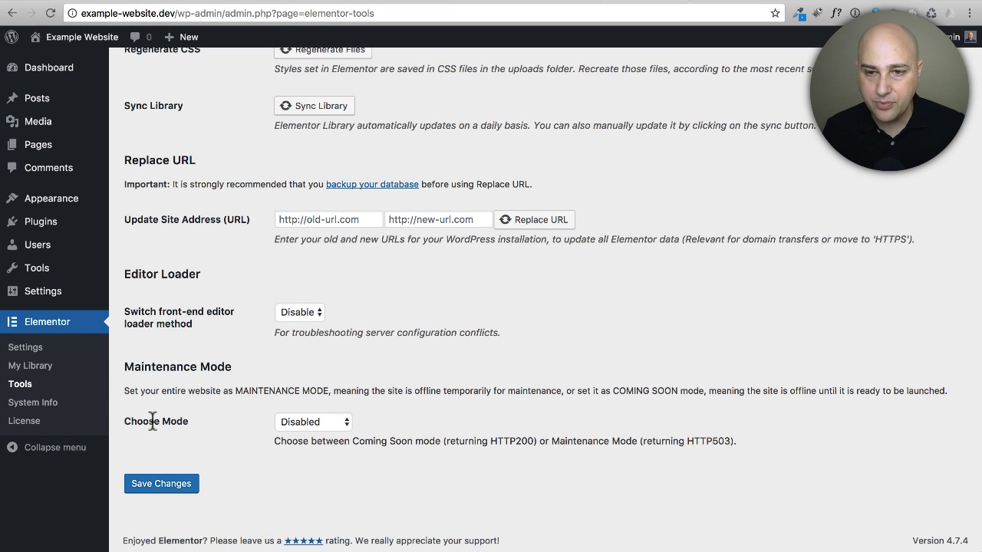
# Set the site's maintenance mode to Coming Soon
pyautogui.moveTo(123, 421); pyautogui.dragTo(201, 421)
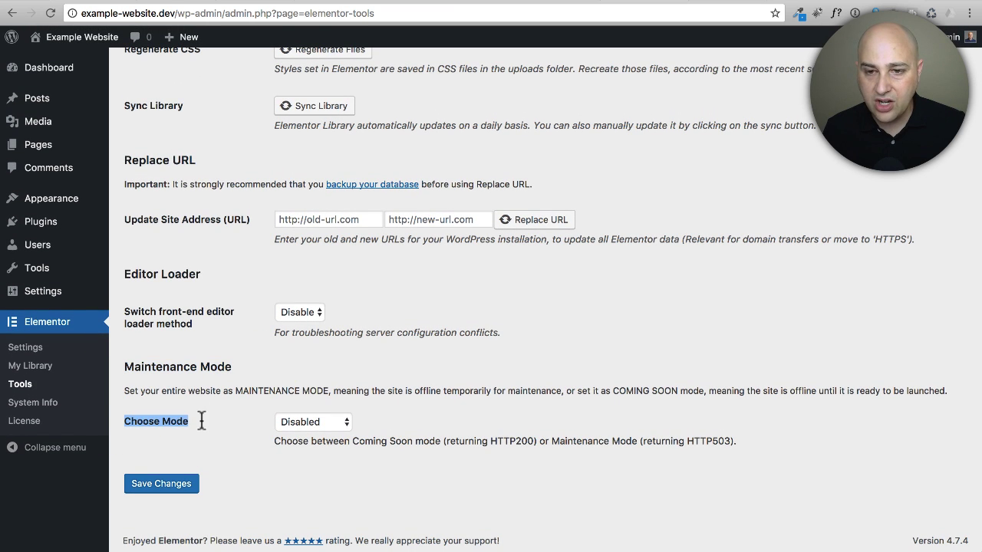
pyautogui.click(317, 420)
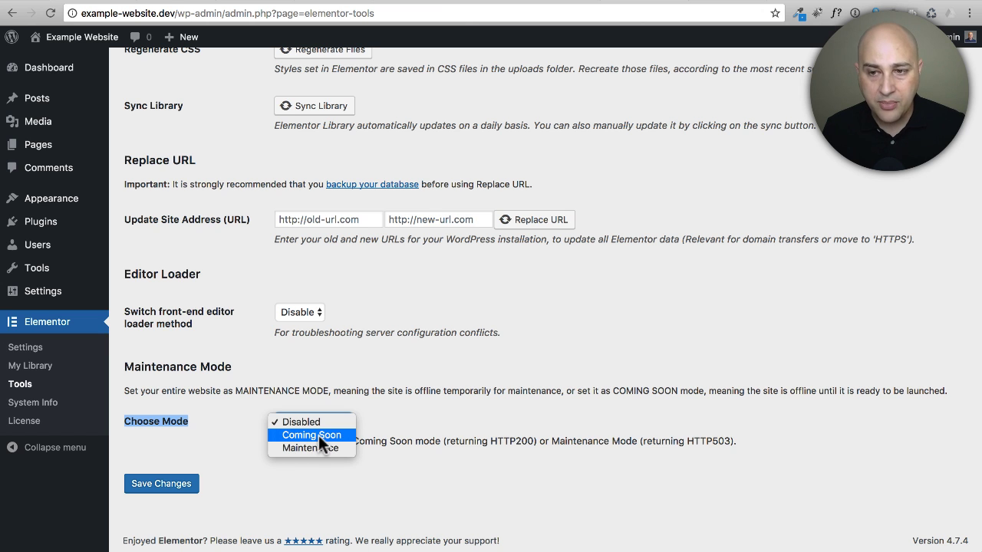
pyautogui.click(319, 435)
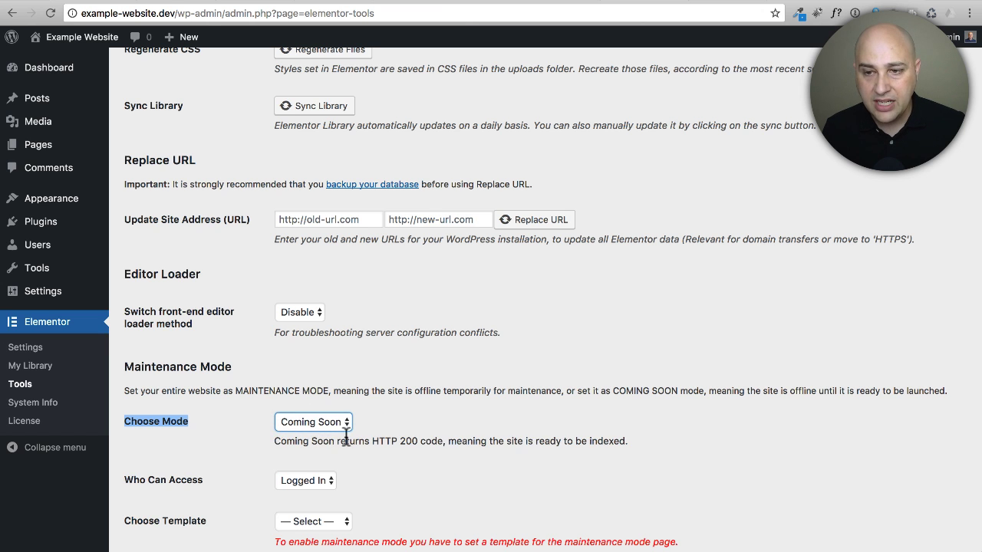
pyautogui.scroll(-1, 380, 436)
pyautogui.scroll(-3, 380, 436)
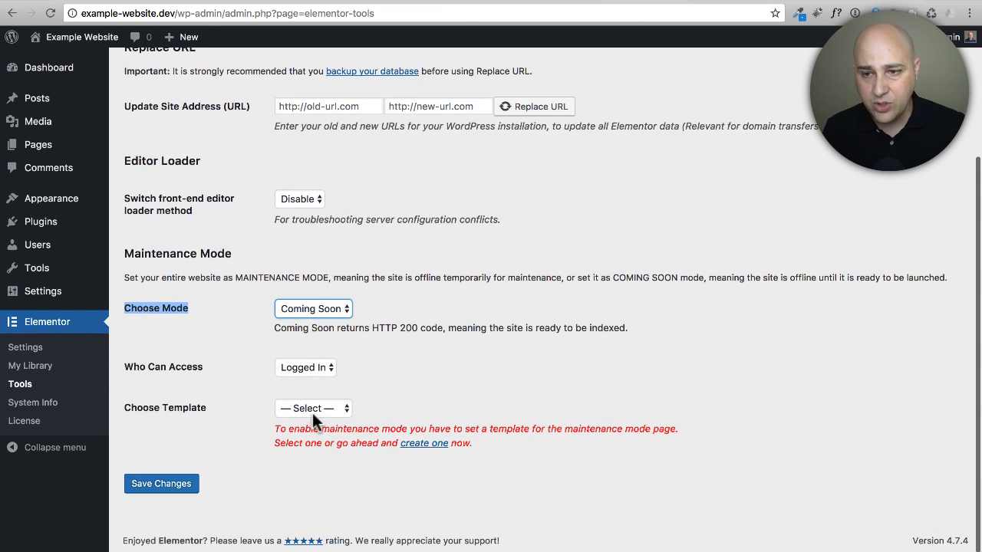
# Assign the Coming Soon template as the maintenance mode page and save the Tools settings
pyautogui.click(123, 365)
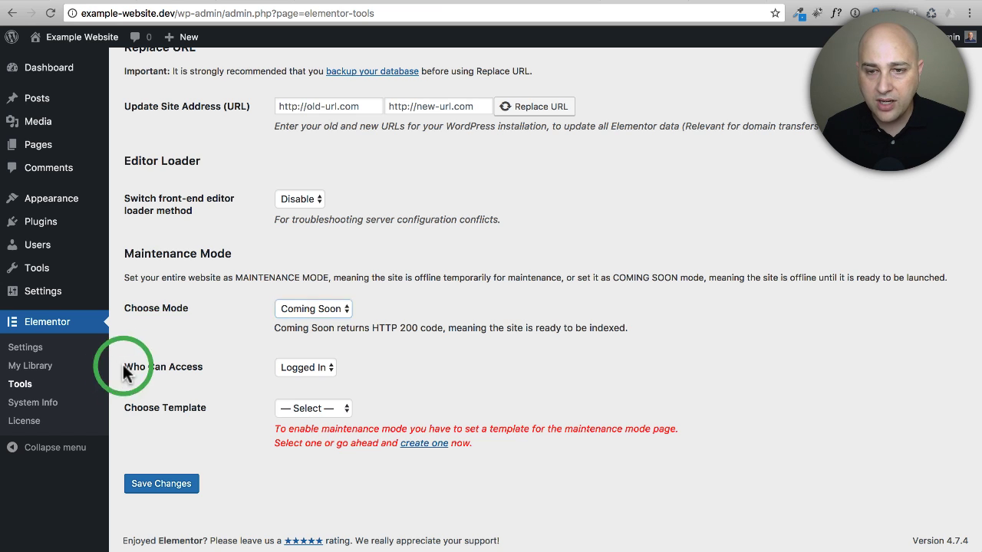
pyautogui.moveTo(123, 364); pyautogui.dragTo(206, 358)
pyautogui.click(208, 363)
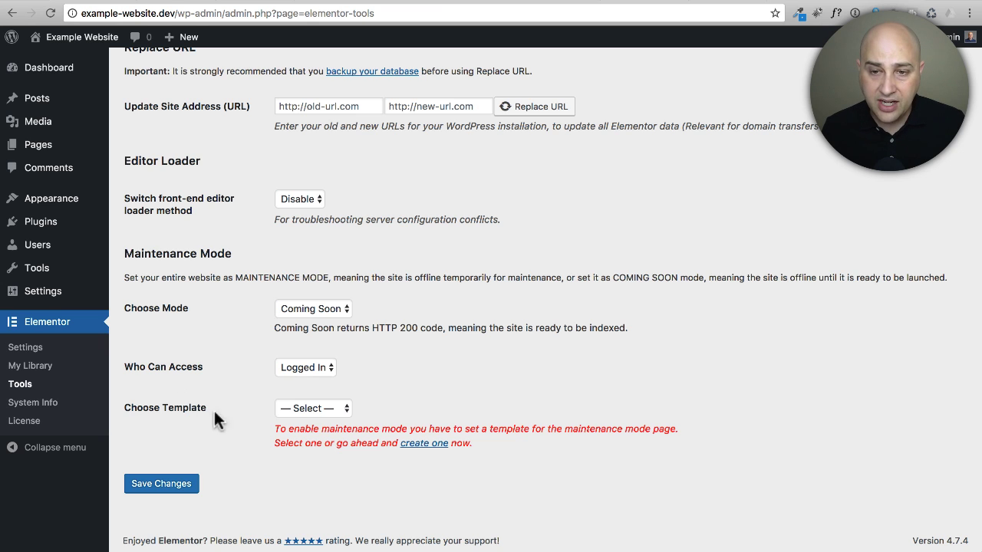
pyautogui.click(309, 410)
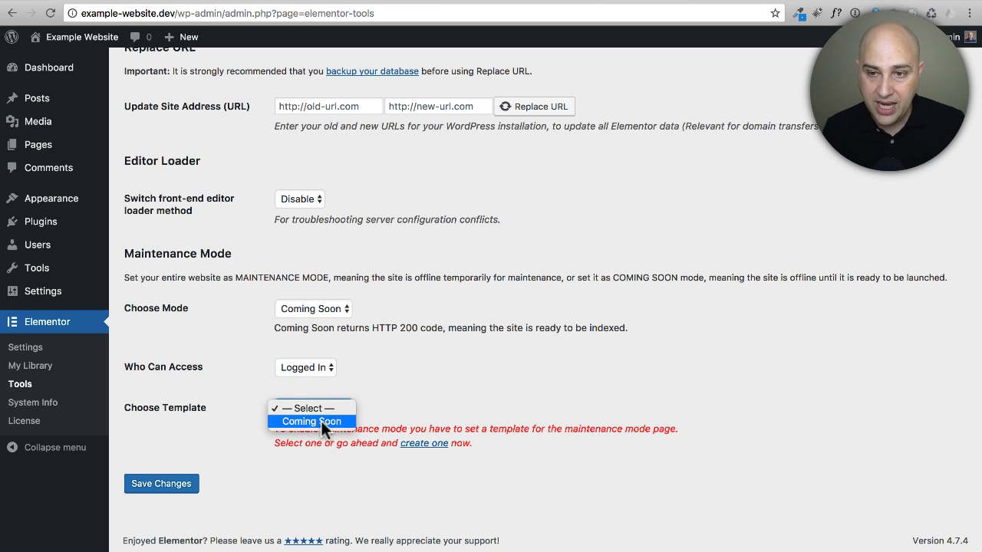
pyautogui.click(317, 422)
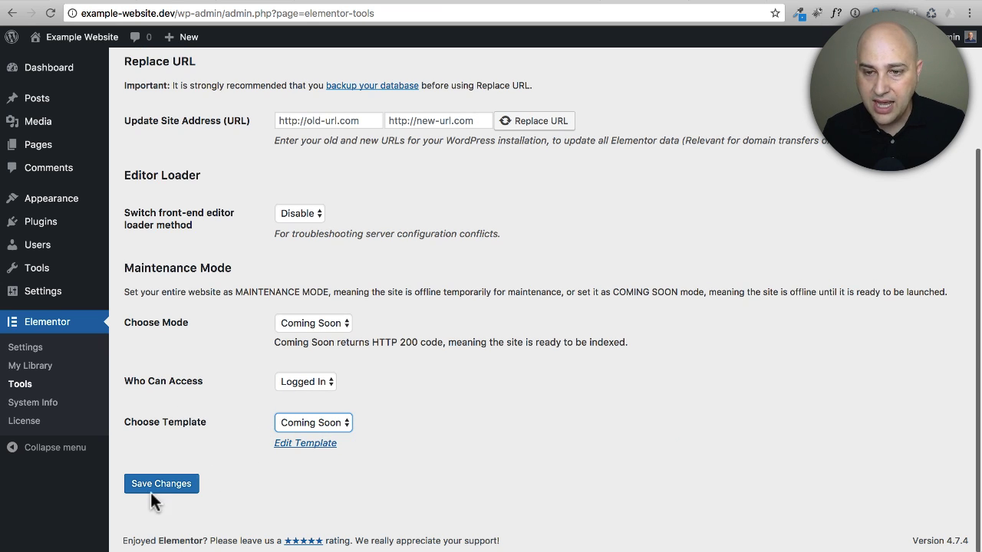
pyautogui.click(165, 486)
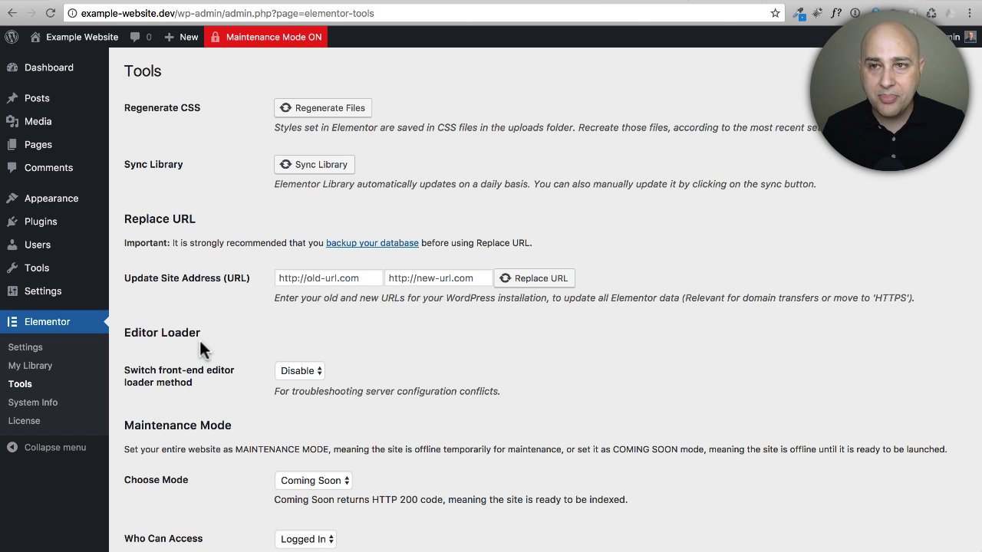
pyautogui.scroll(-4, 211, 336)
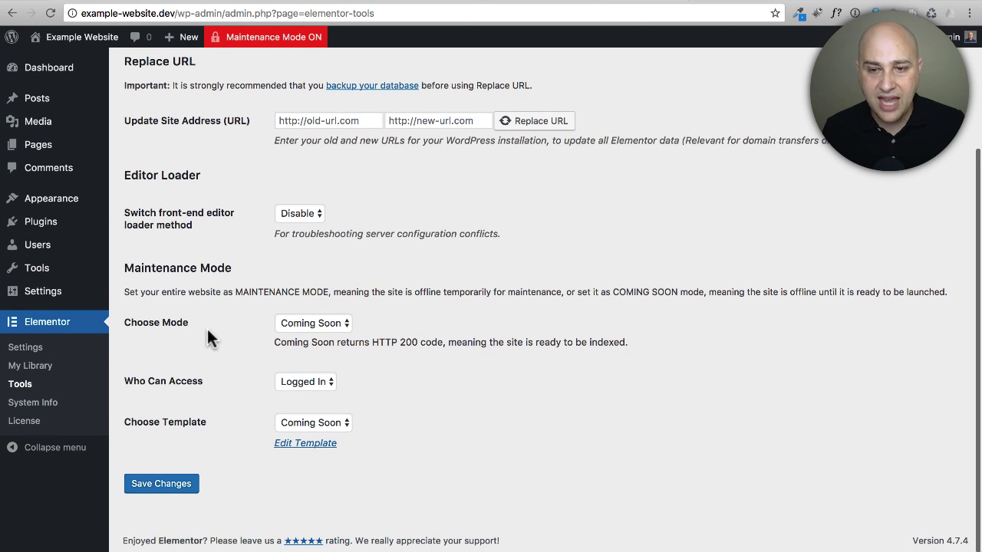
pyautogui.scroll(4, 208, 336)
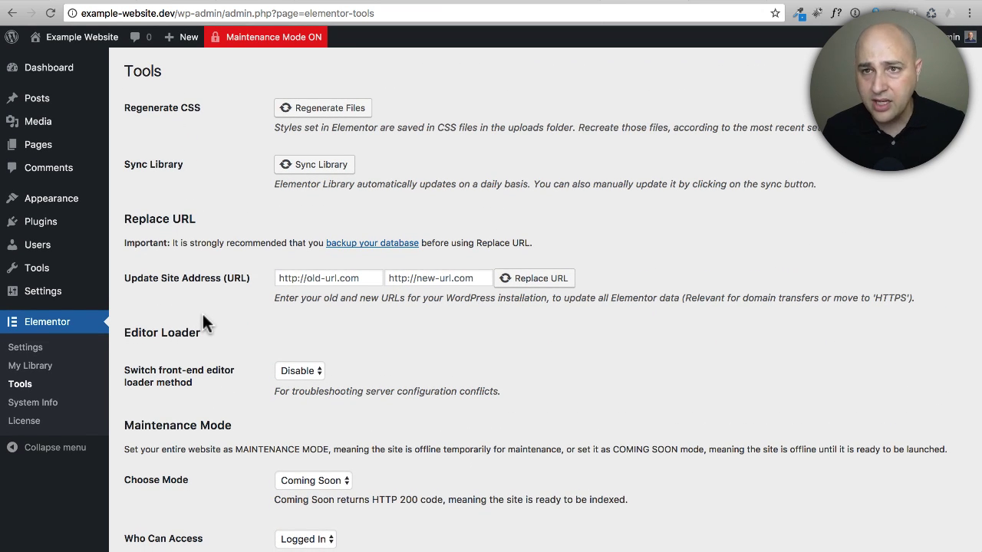
# View the site's front end while still logged in with maintenance mode on
pyautogui.moveTo(267, 41)
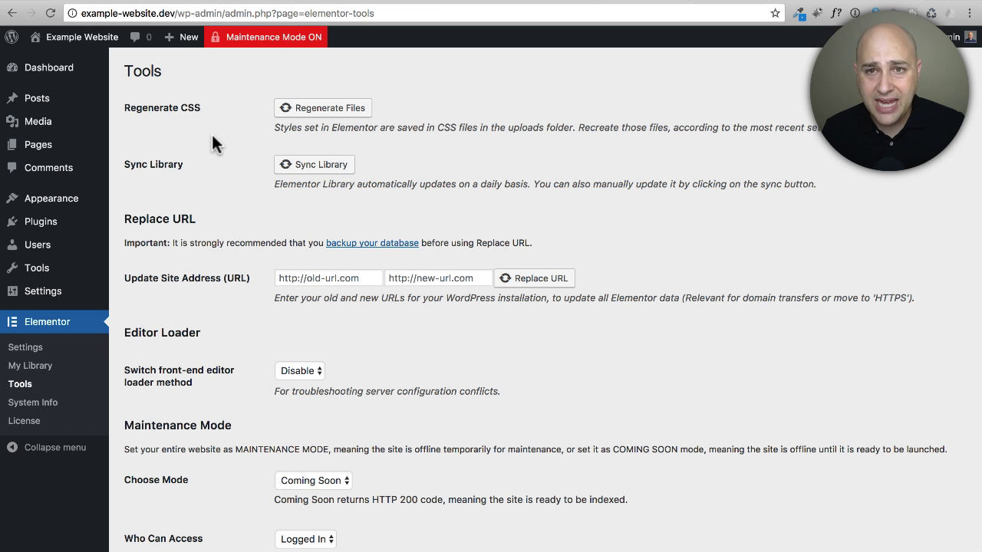
pyautogui.moveTo(58, 37)
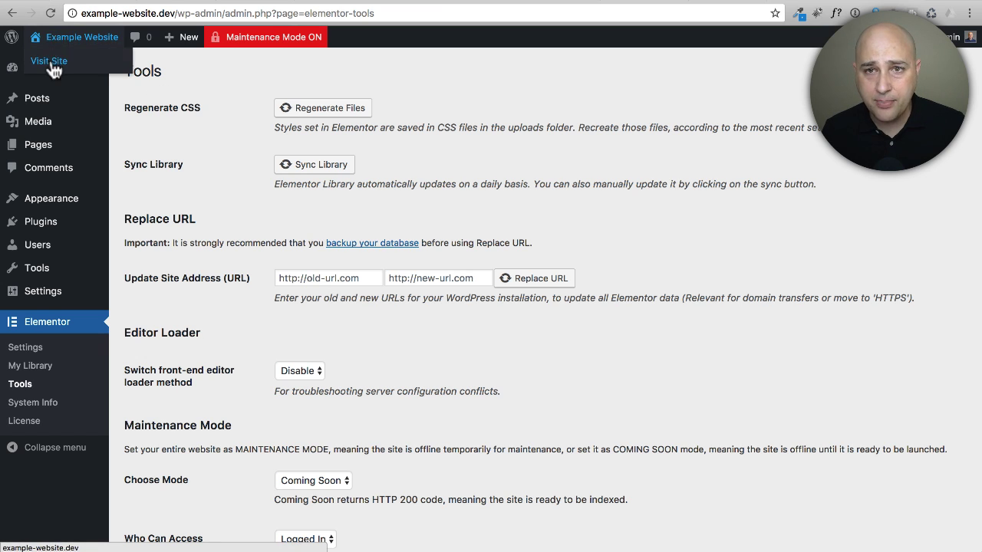
pyautogui.click(52, 65)
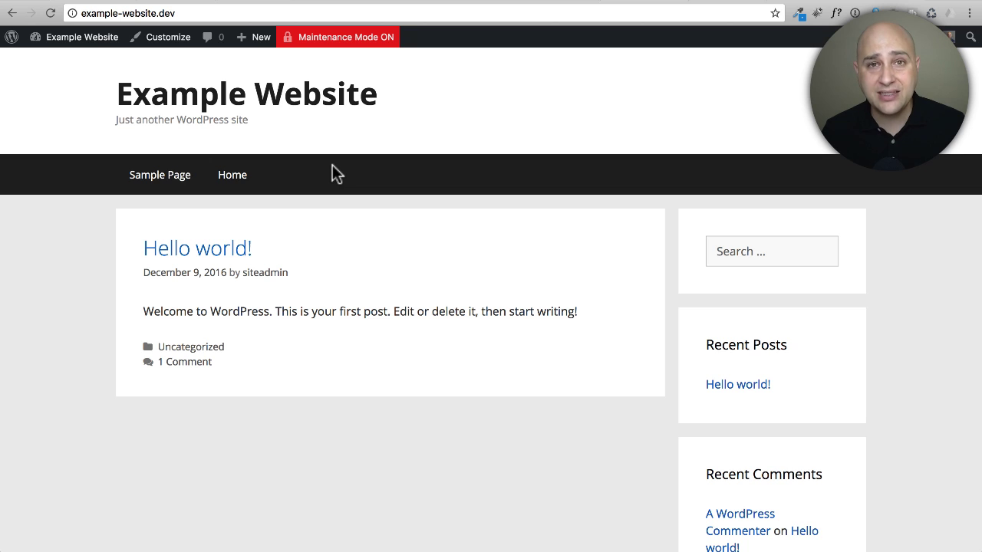
# Log out of WordPress and view the site's front page as a logged-out visitor
pyautogui.moveTo(920, 36)
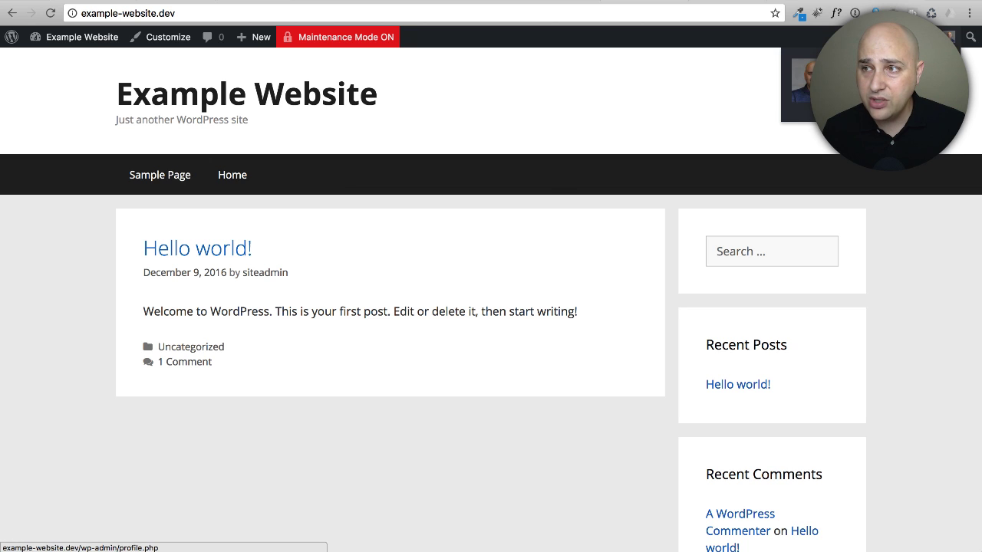
pyautogui.click(859, 108)
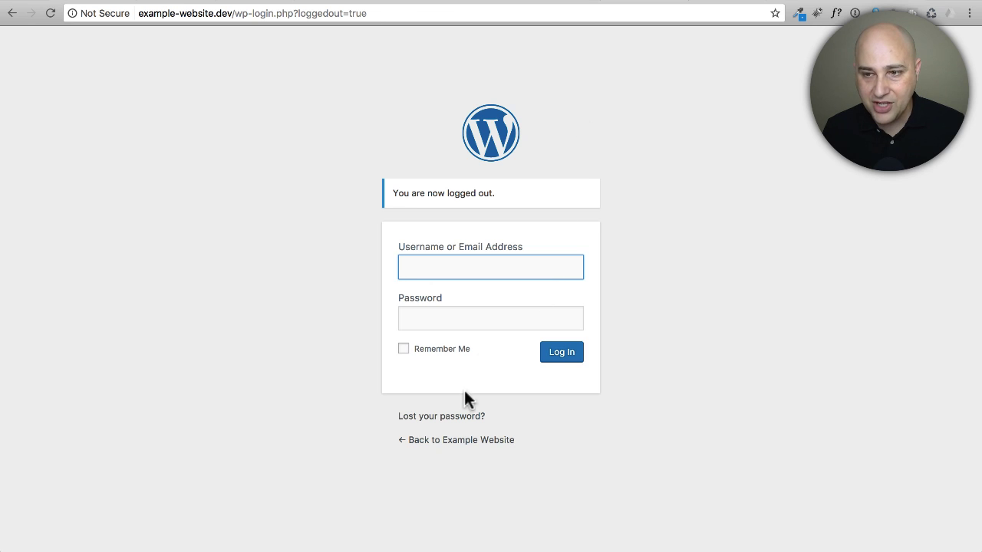
pyautogui.click(431, 448)
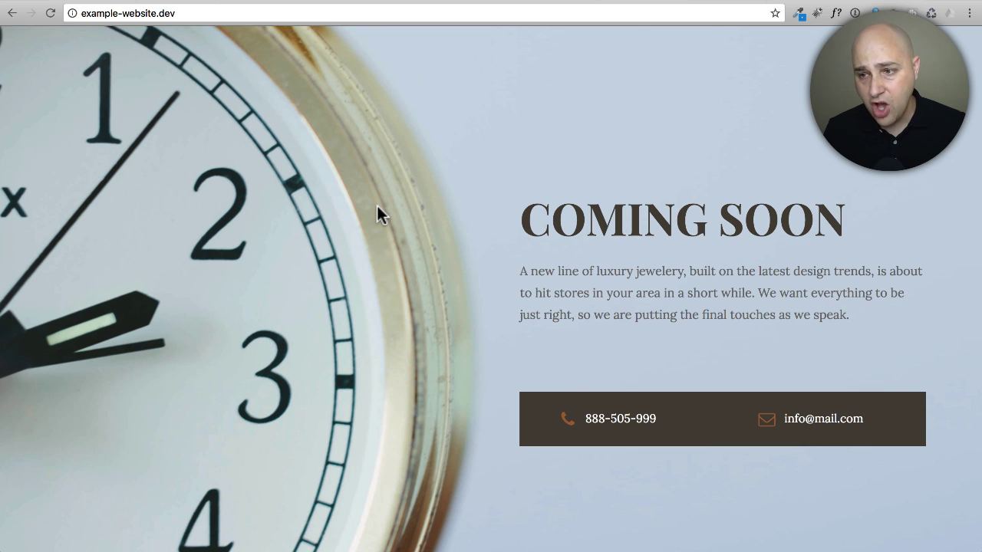
# Go back to the login page, fill in the username and account password, and log in to WordPress
pyautogui.click(13, 13)
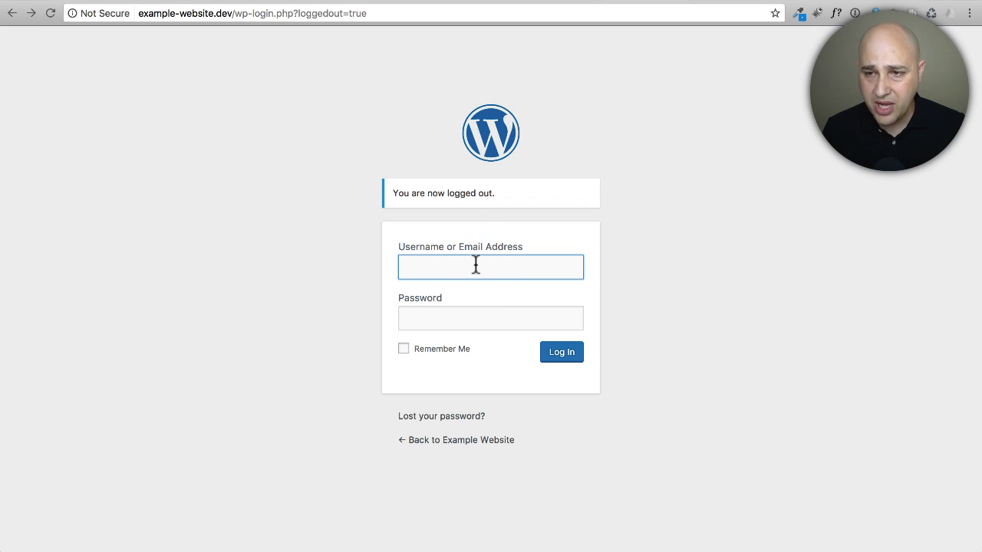
pyautogui.press('super+backslash')
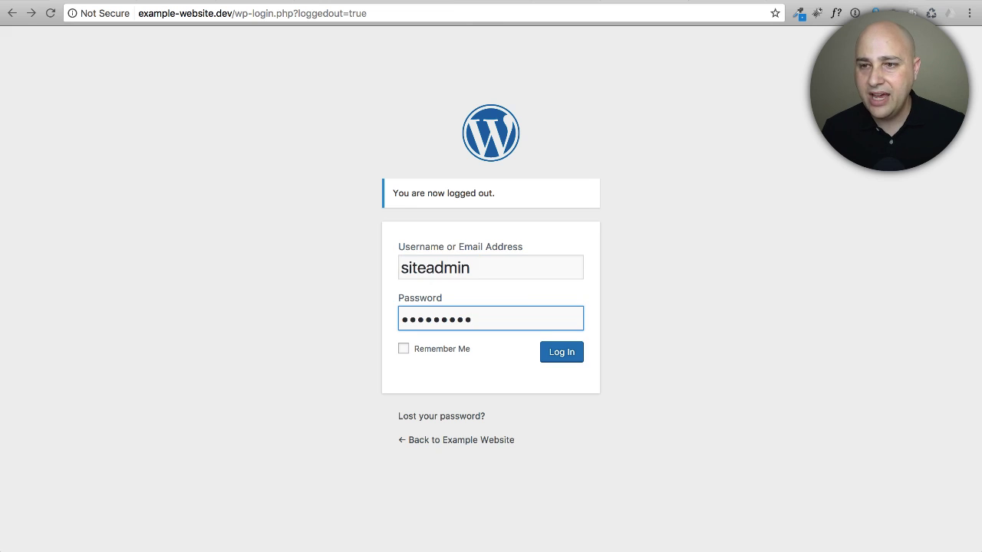
pyautogui.click(573, 355)
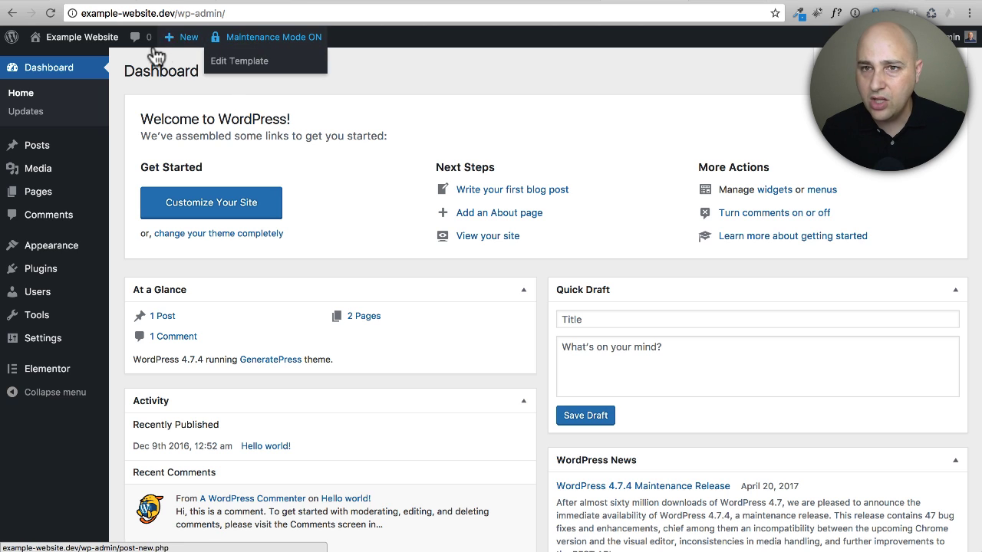
# Check the site's front end as a logged-in user and return to the dashboard
pyautogui.moveTo(42, 32)
pyautogui.click(66, 62)
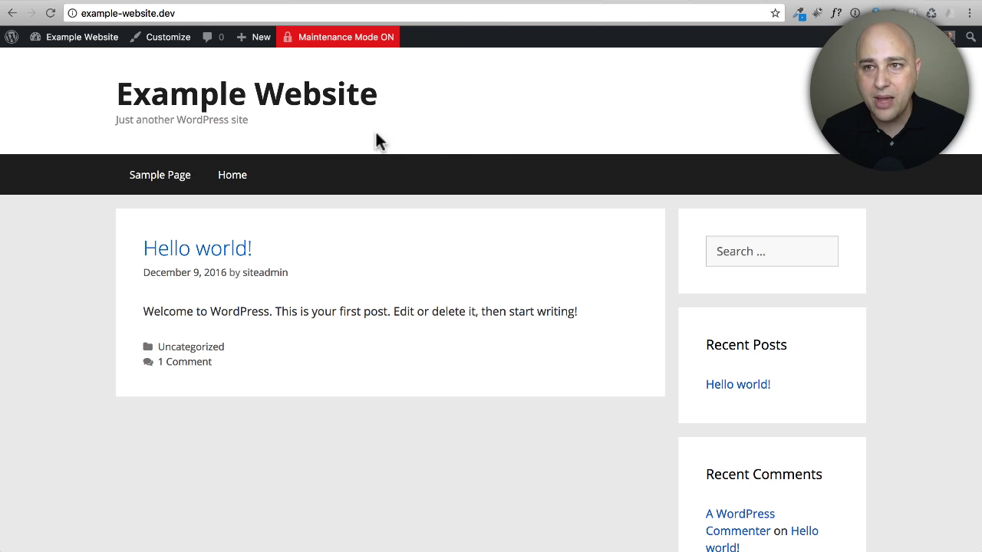
pyautogui.moveTo(107, 38)
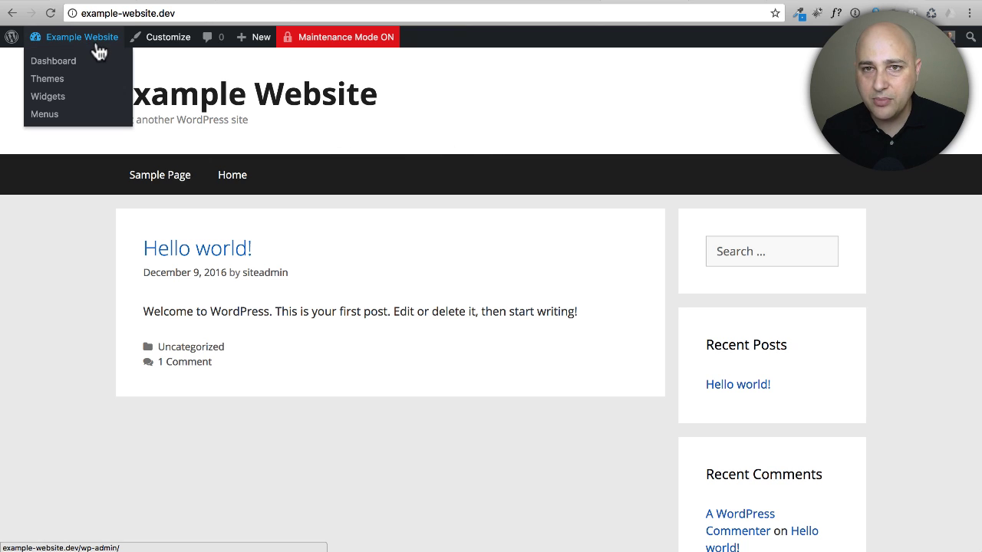
pyautogui.click(57, 67)
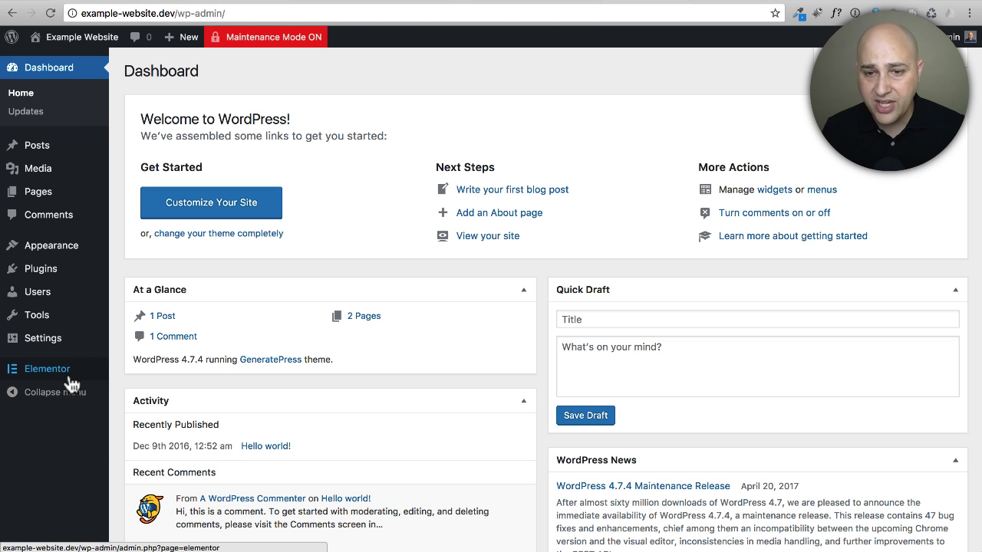
# Set the mode to Disabled in Elementor's Maintenance Mode settings and save the changes
pyautogui.moveTo(70, 374)
pyautogui.click(130, 407)
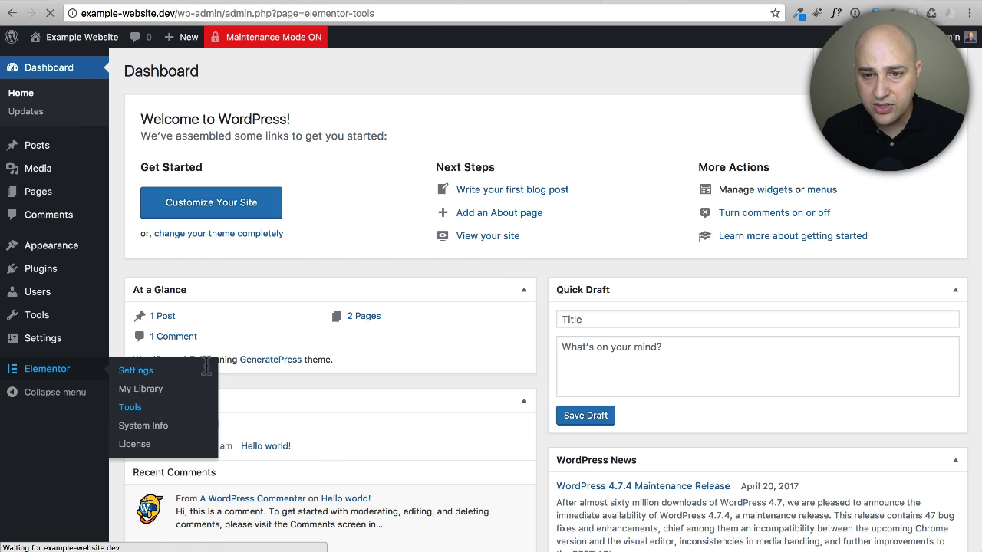
pyautogui.scroll(-3, 240, 345)
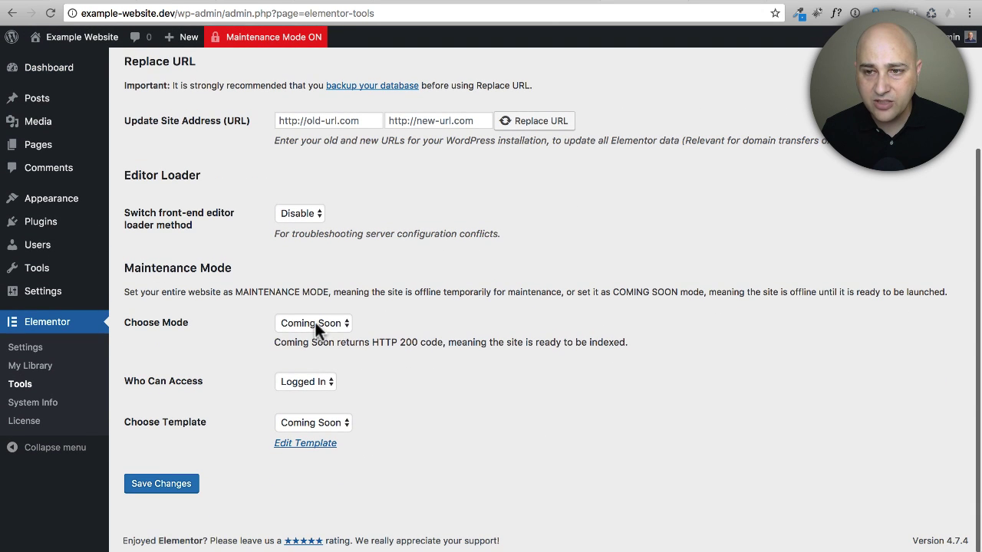
pyautogui.click(316, 325)
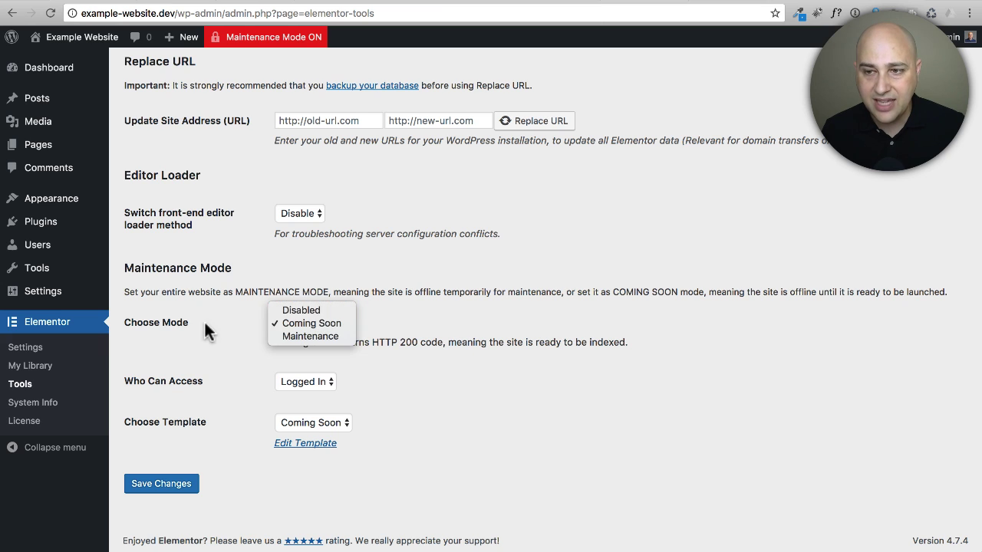
pyautogui.click(206, 323)
pyautogui.click(308, 323)
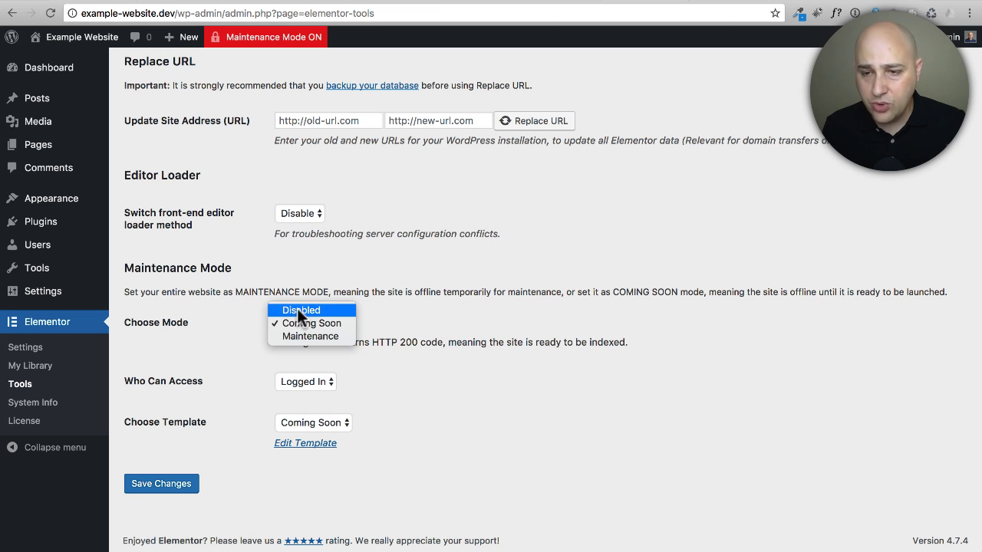
pyautogui.click(297, 310)
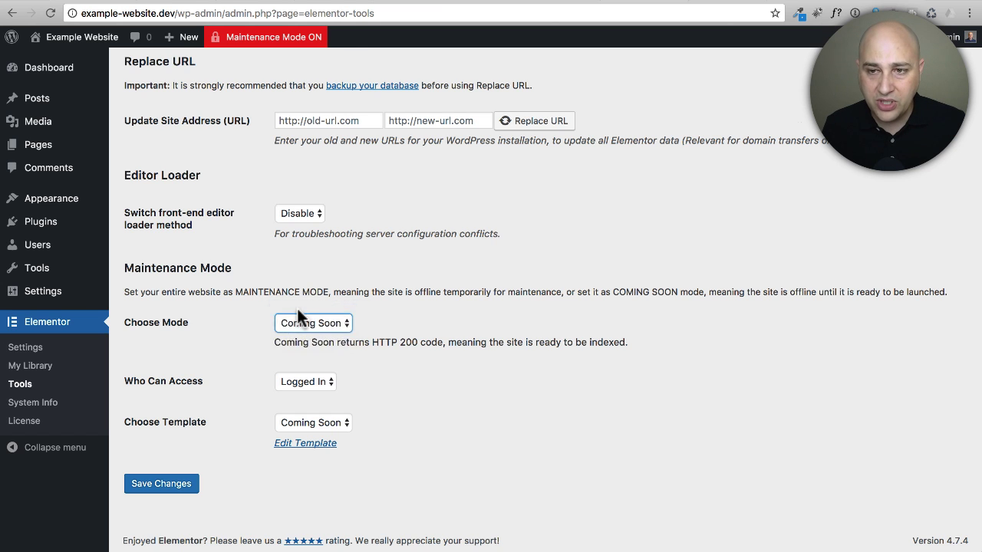
pyautogui.click(180, 485)
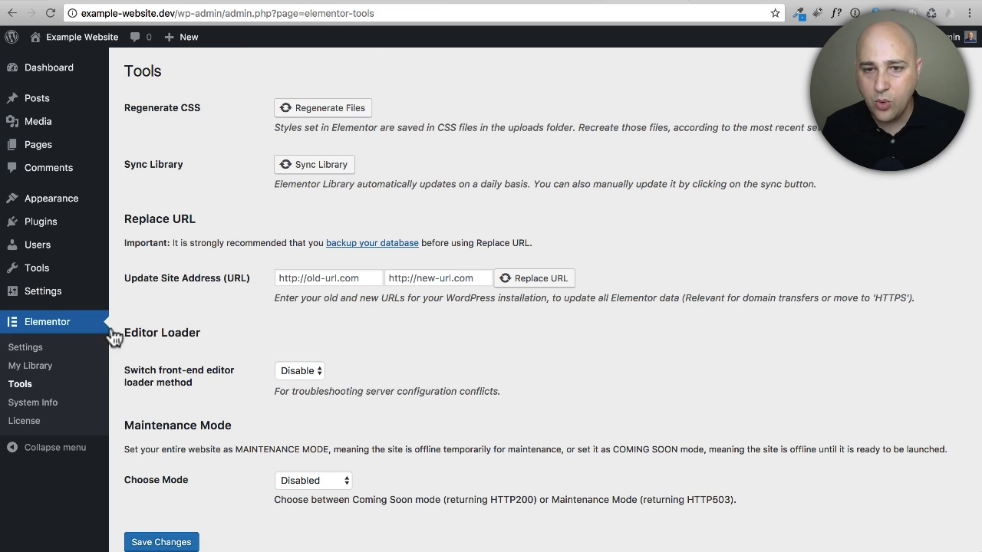
# Add a new template titled "Maintenance Mode" to Elementor's My Library and publish it
pyautogui.click(23, 370)
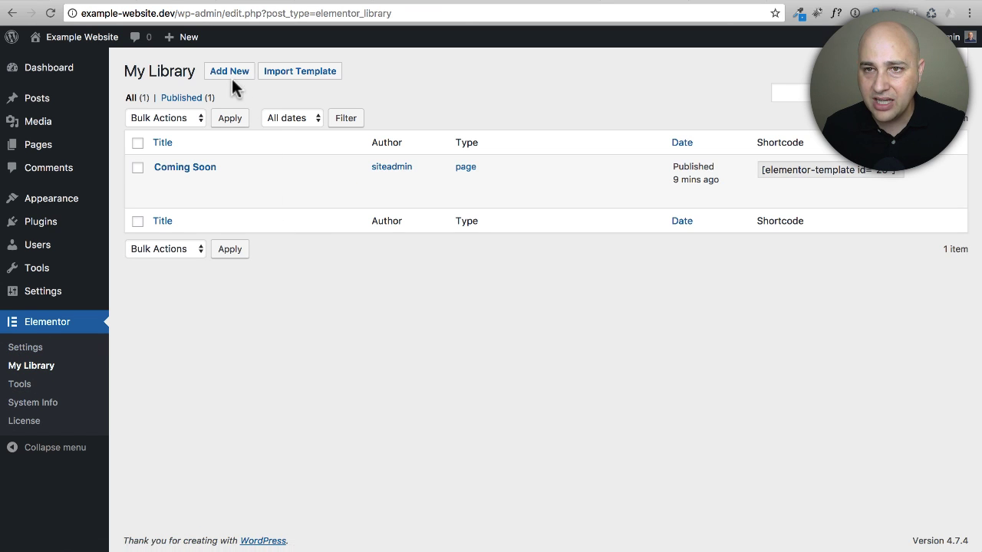
pyautogui.click(232, 69)
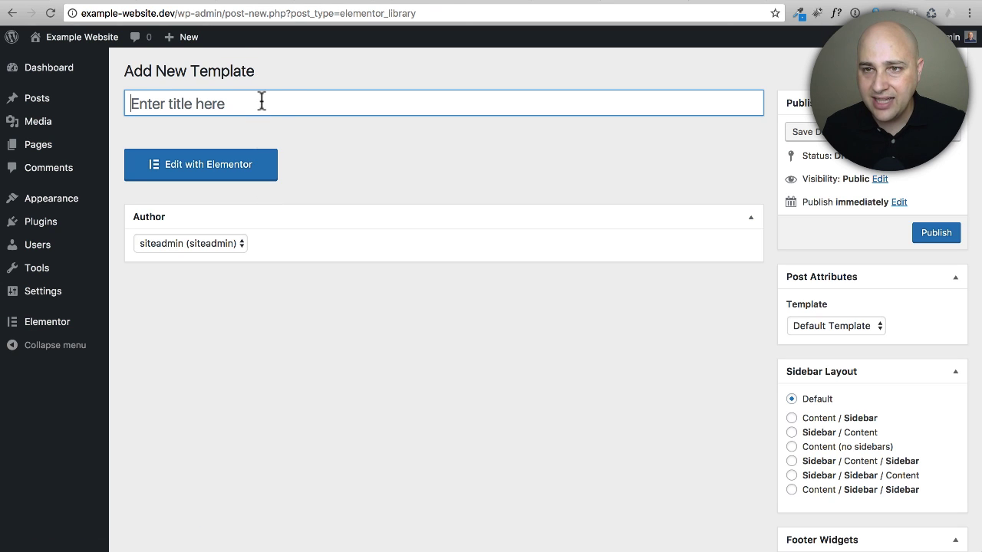
pyautogui.write('Maintenance Mode')
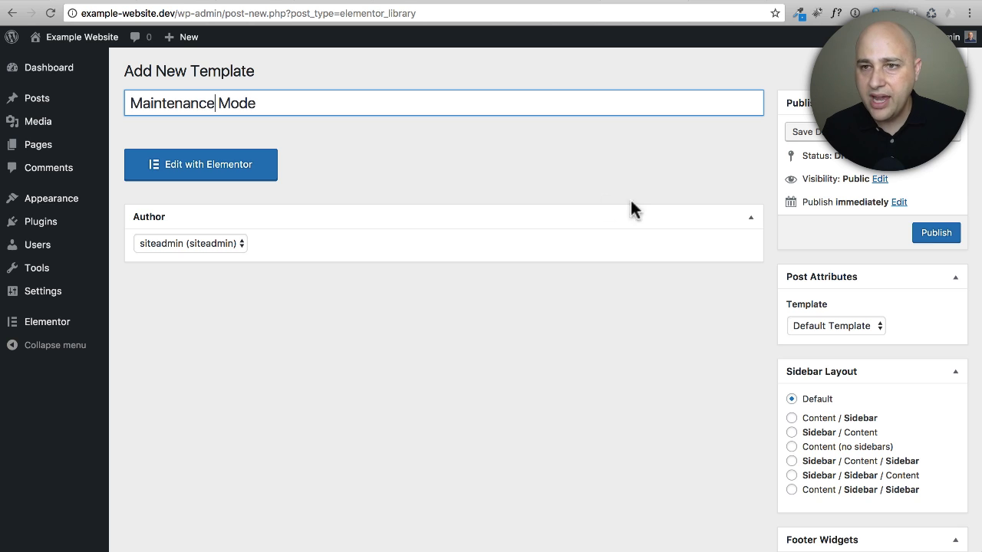
pyautogui.click(934, 234)
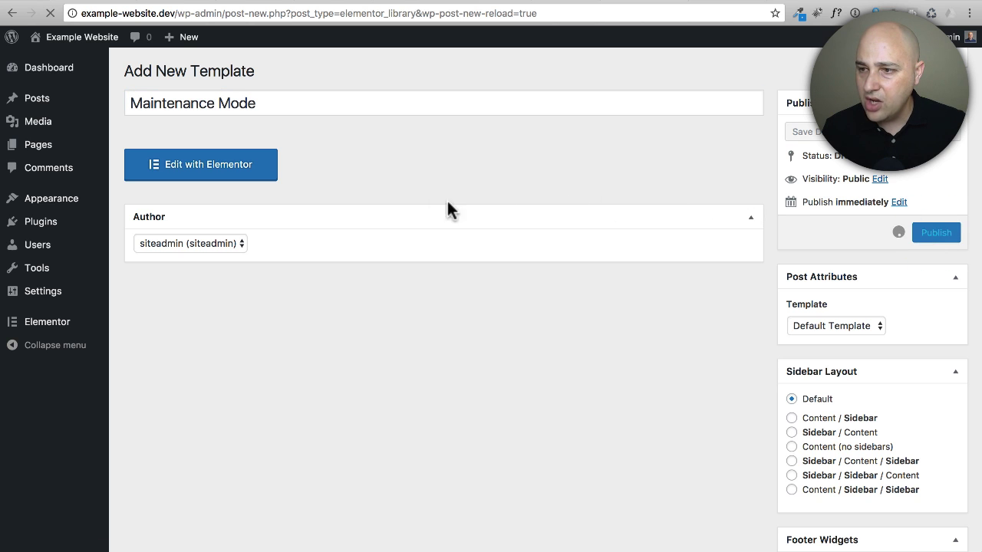
# Open the Maintenance Mode template in the Elementor editor and set its page template to Elementor Canvas
pyautogui.click(201, 209)
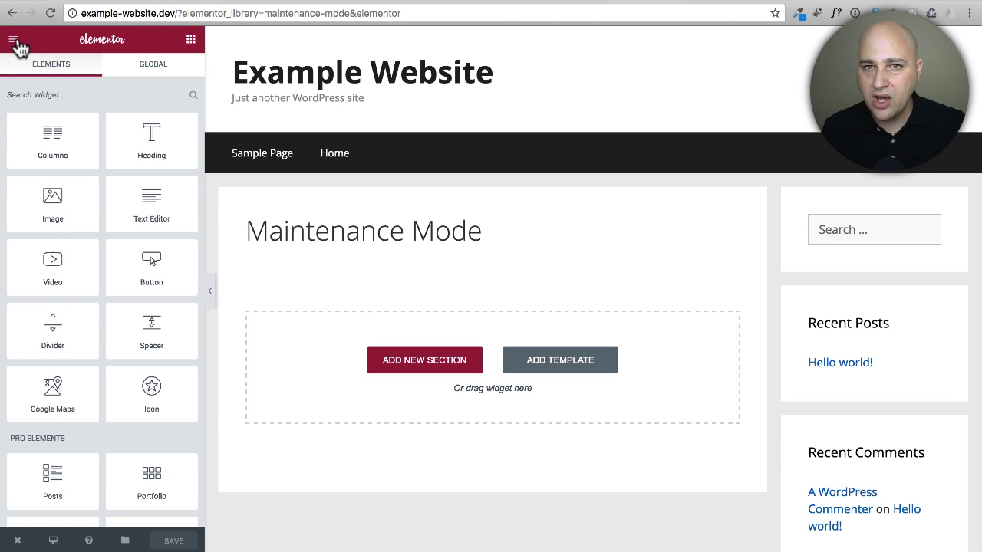
pyautogui.click(14, 39)
pyautogui.click(82, 215)
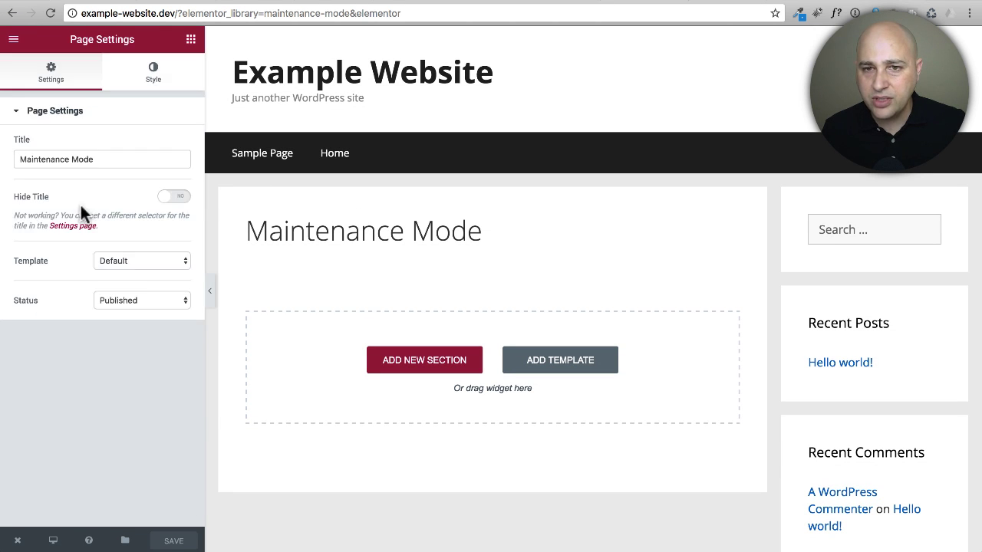
pyautogui.click(131, 264)
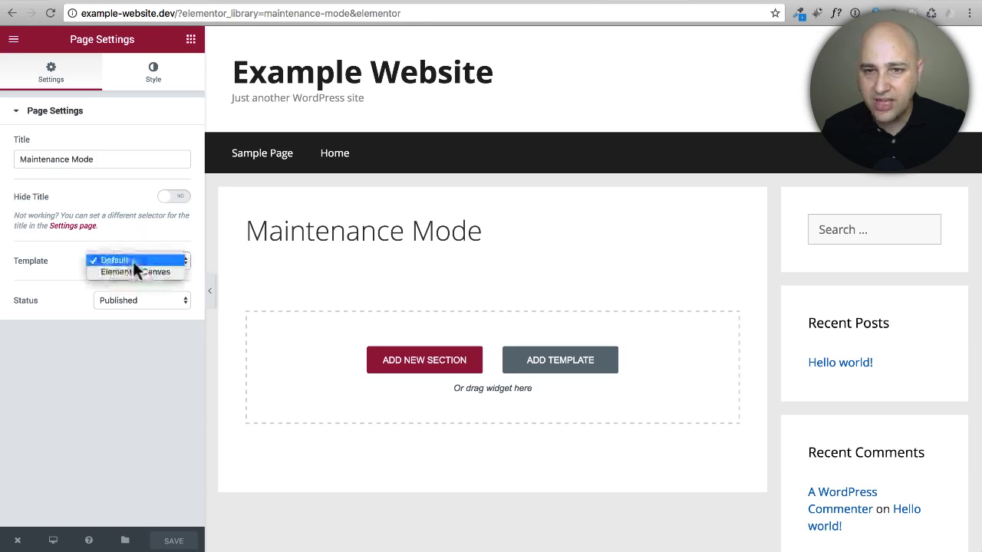
pyautogui.click(133, 271)
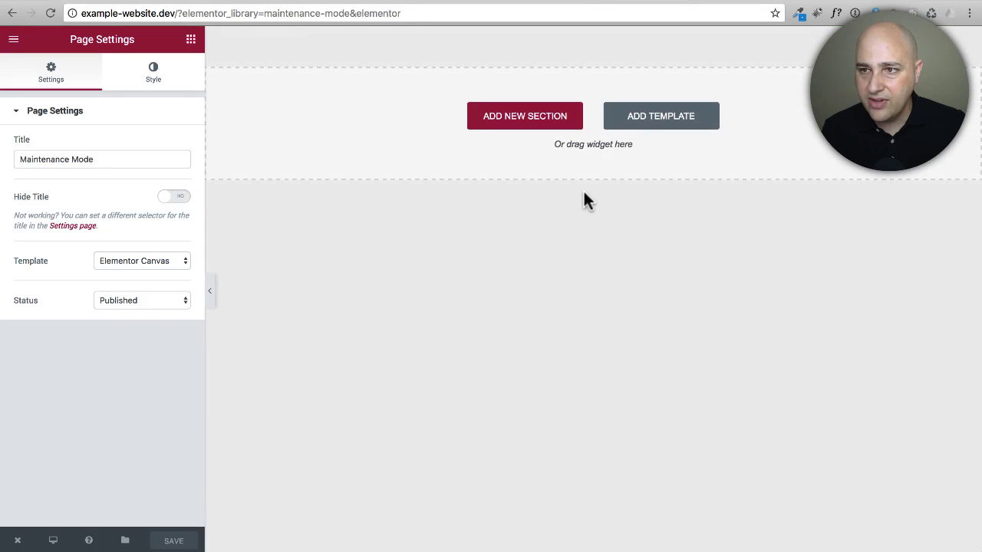
# Insert the predesigned Coming Soon 6 template from the Elementor library into the page
pyautogui.click(669, 119)
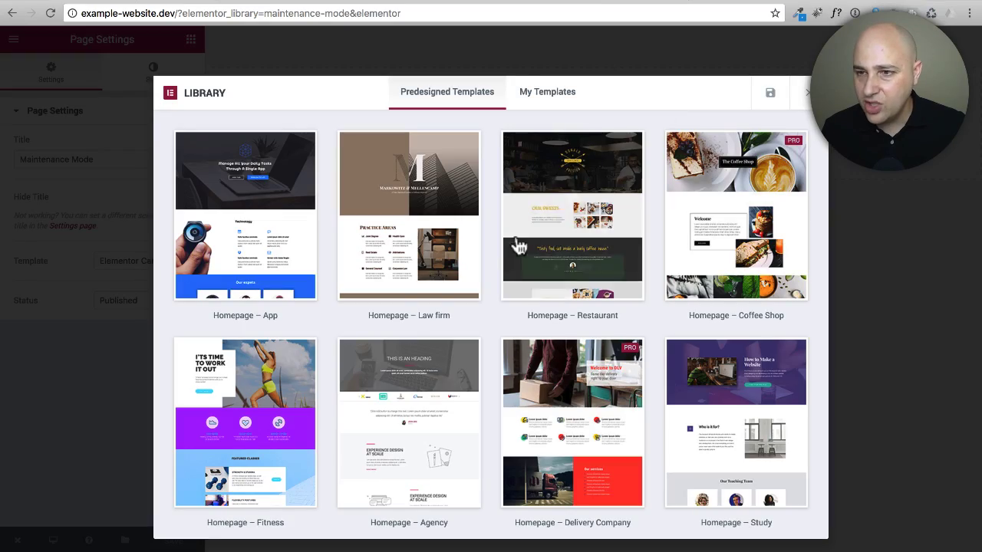
pyautogui.scroll(-3, 490, 238)
pyautogui.scroll(-15, 491, 238)
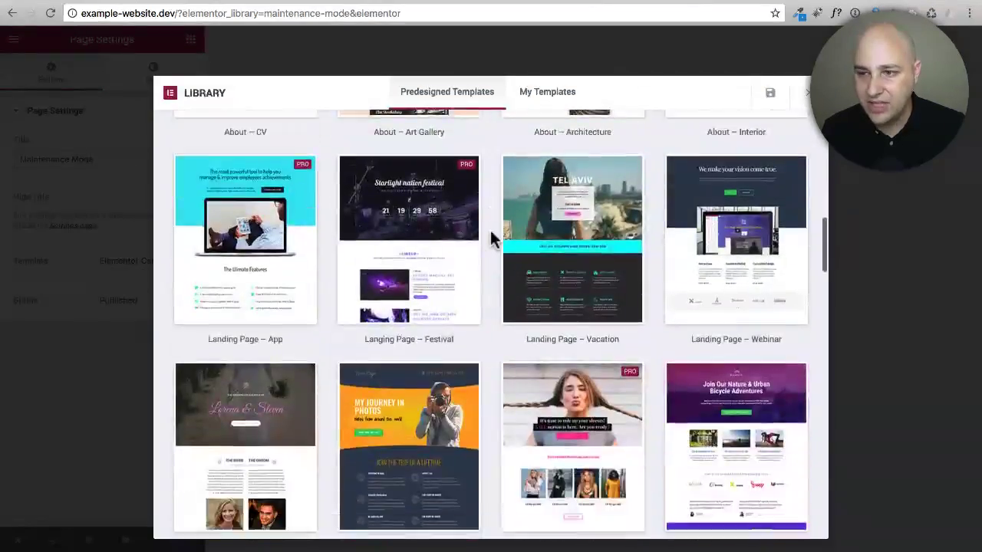
pyautogui.scroll(-14, 491, 238)
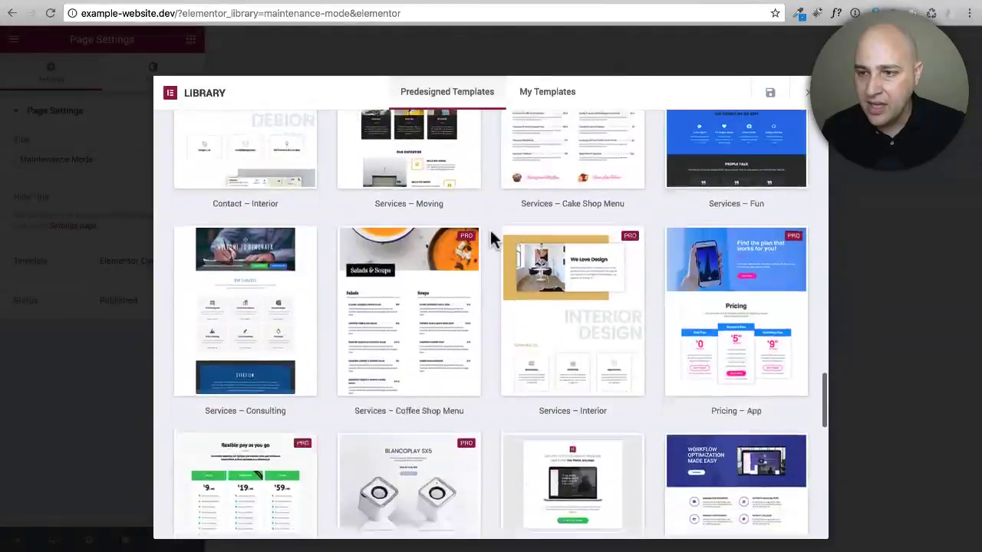
pyautogui.scroll(-5, 490, 240)
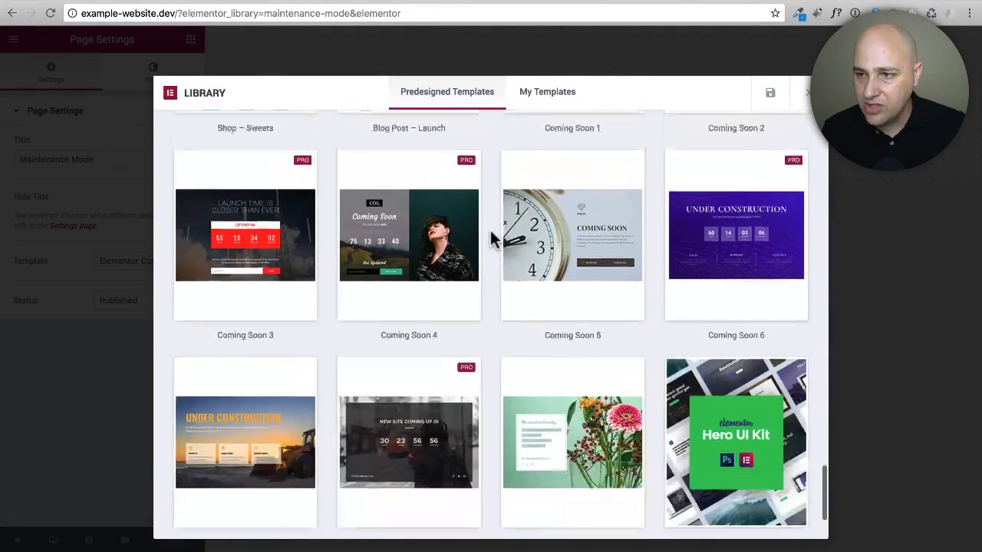
pyautogui.scroll(1, 490, 230)
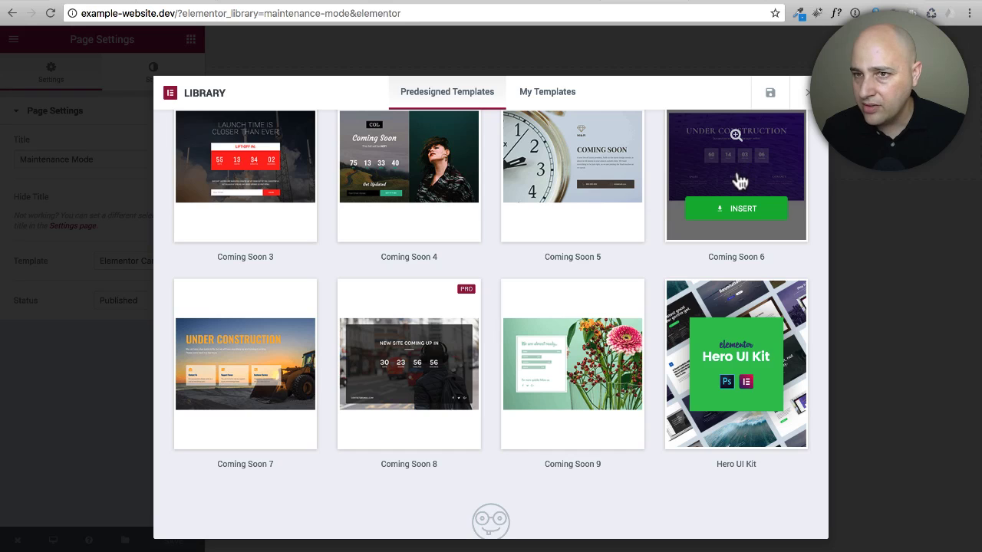
pyautogui.click(735, 209)
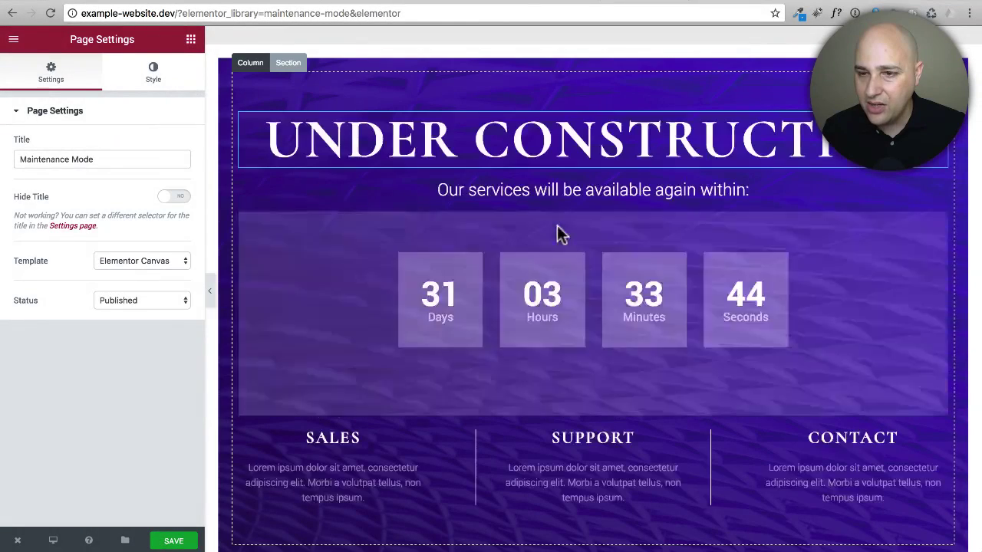
pyautogui.click(527, 146)
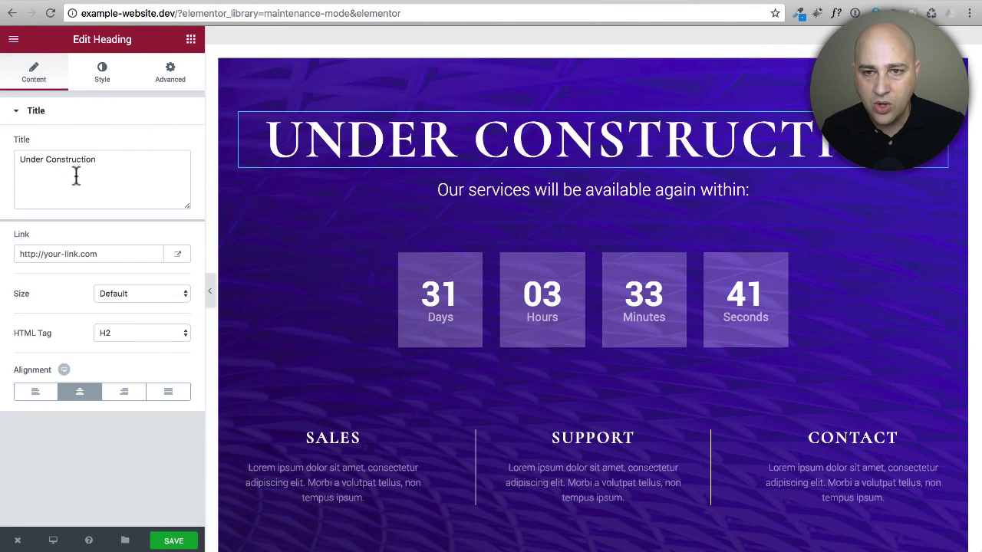
pyautogui.click(519, 291)
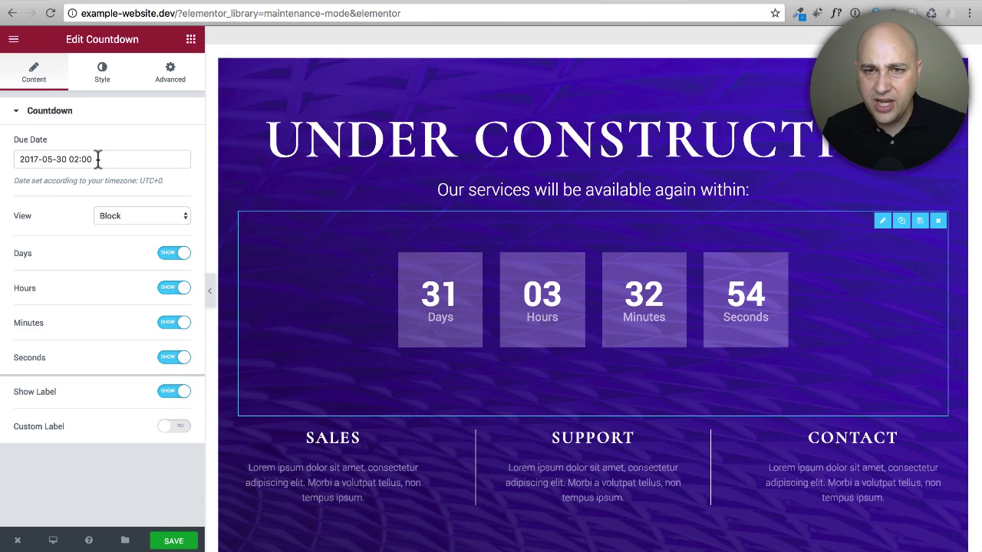
pyautogui.click(97, 159)
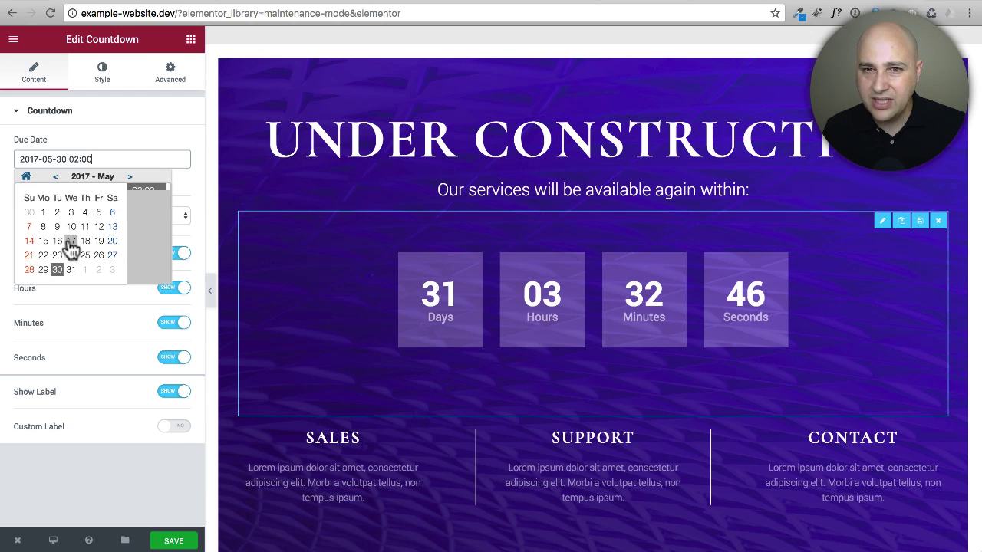
pyautogui.click(55, 178)
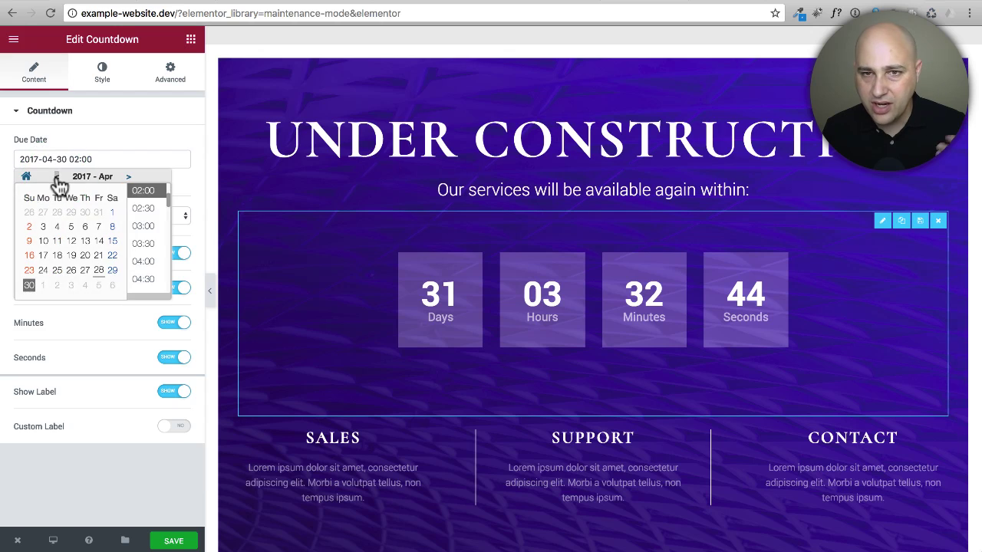
pyautogui.click(112, 272)
pyautogui.click(142, 262)
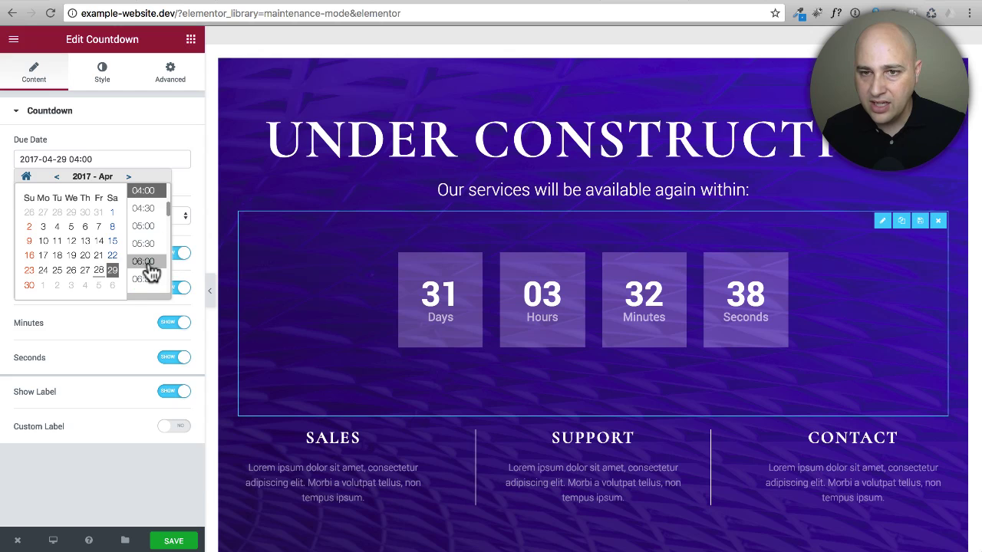
pyautogui.click(183, 180)
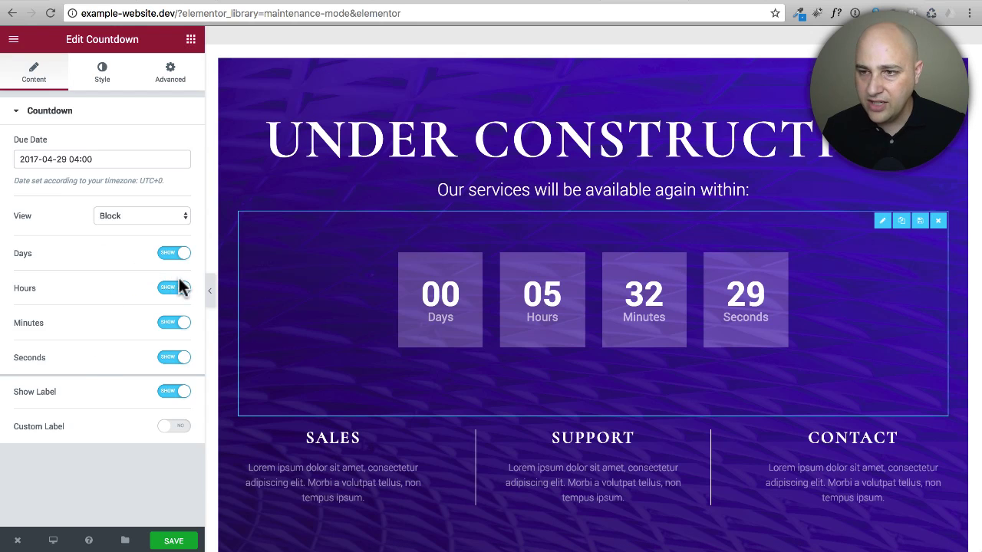
# Try hiding the seconds in the countdown and show them again
pyautogui.click(166, 359)
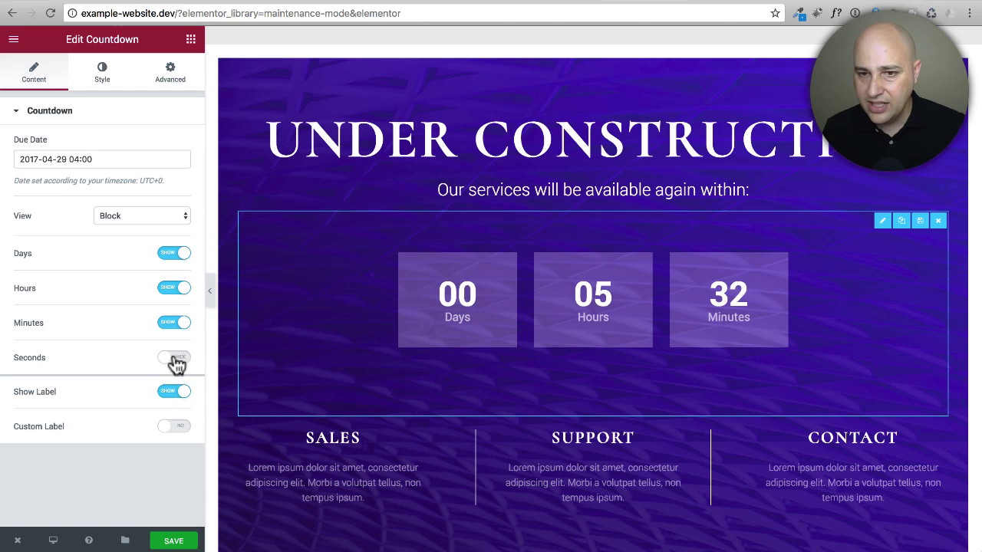
pyautogui.click(167, 360)
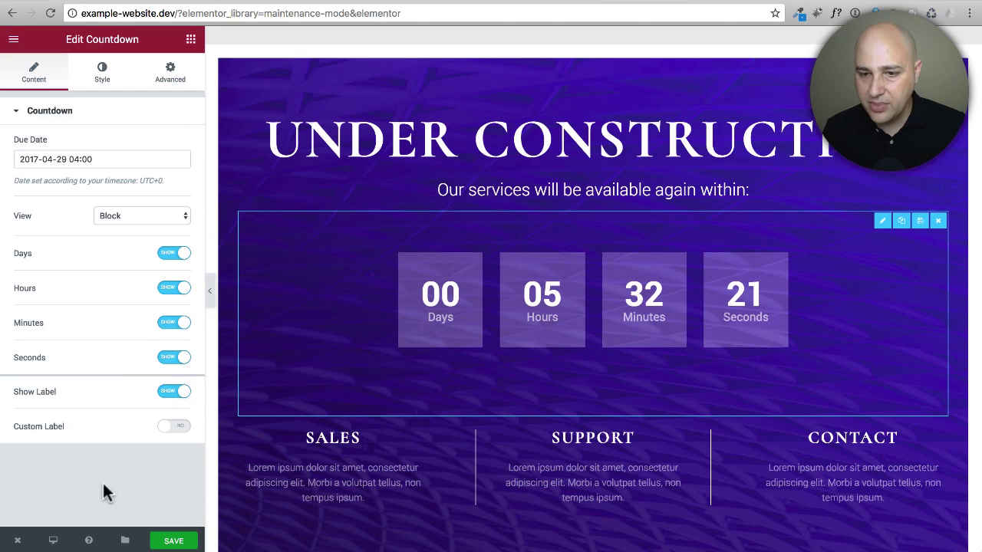
# Save the Maintenance Mode template and return from the Elementor editor to the WordPress dashboard
pyautogui.click(161, 542)
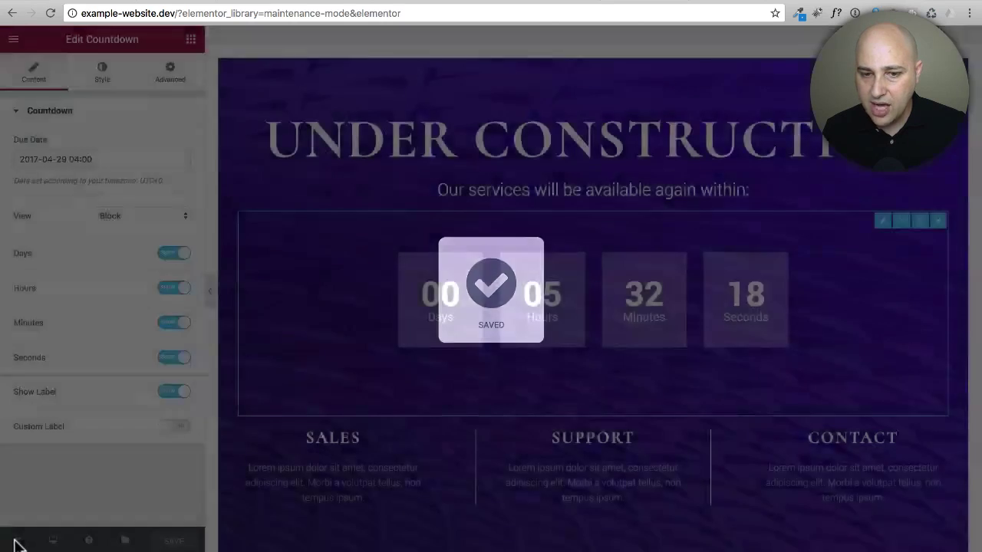
pyautogui.click(17, 542)
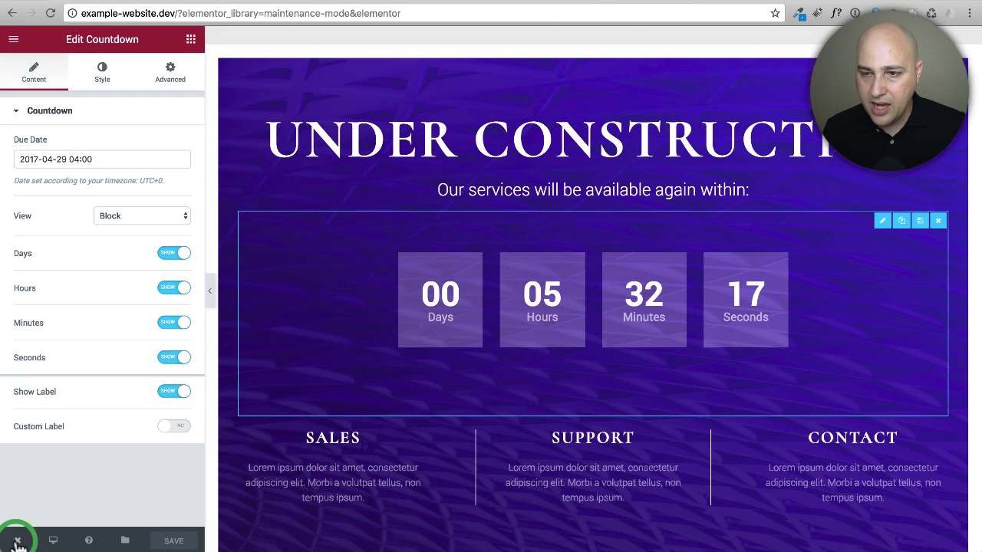
pyautogui.click(38, 507)
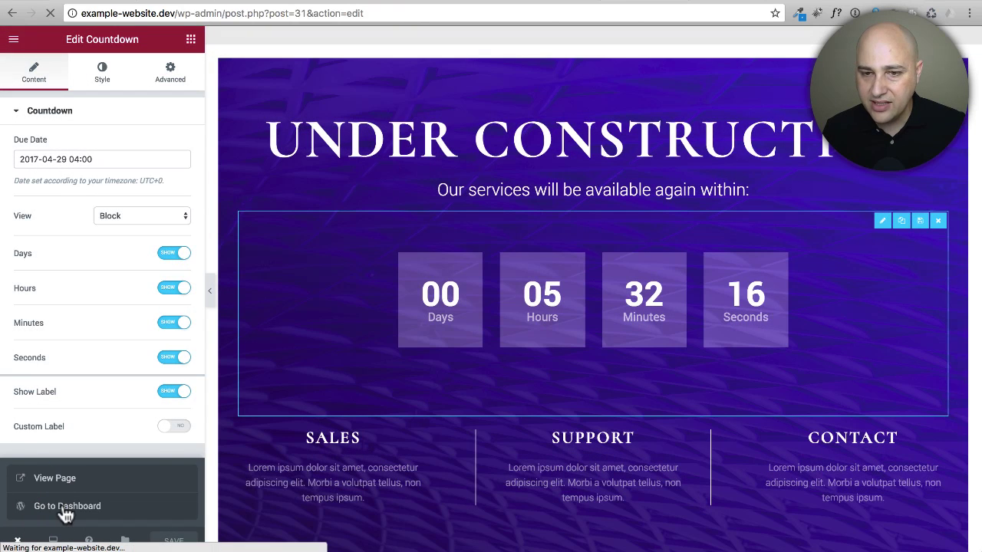
# In Elementor's Maintenance Mode settings, set the mode to Maintenance, choose the Maintenance Mode template, and save the changes
pyautogui.moveTo(68, 329)
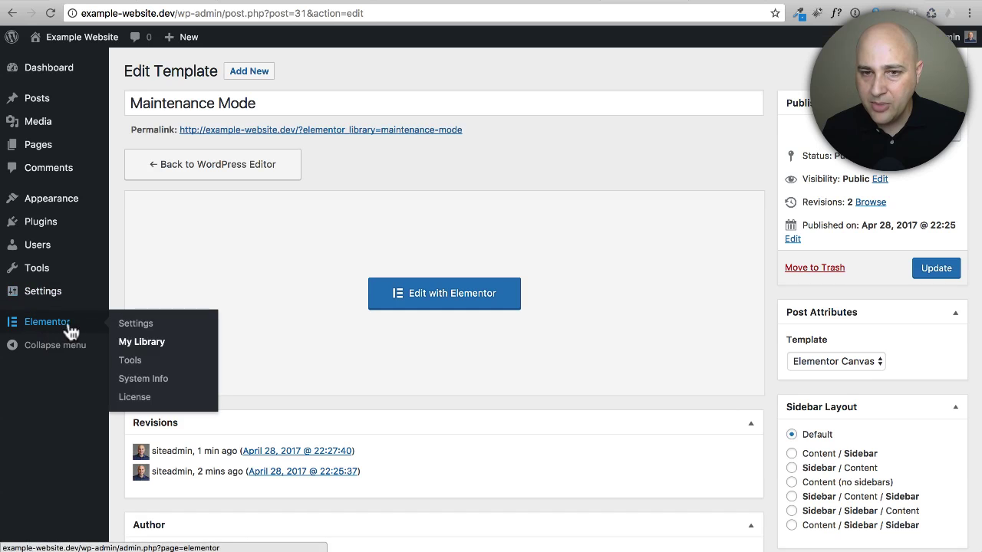
pyautogui.click(129, 363)
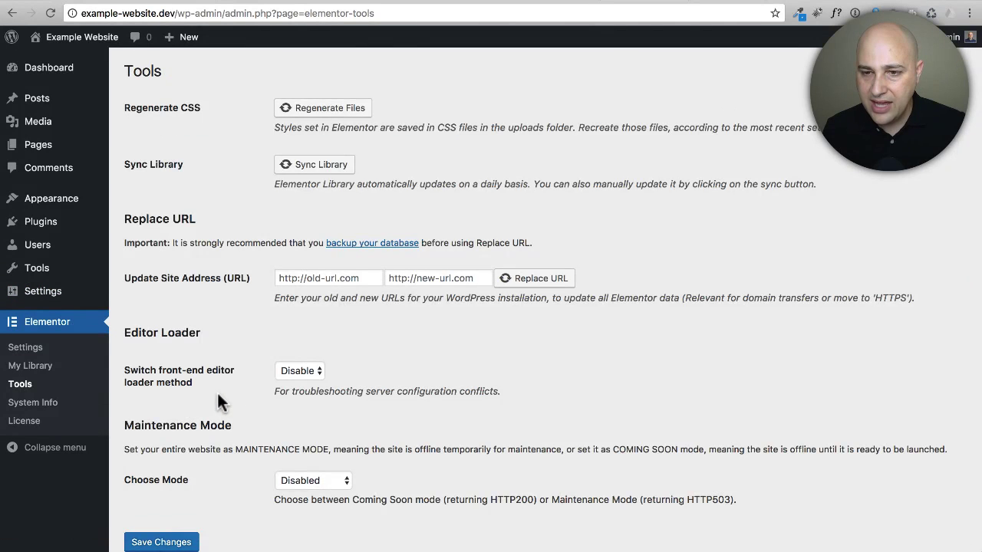
pyautogui.scroll(-2, 151, 314)
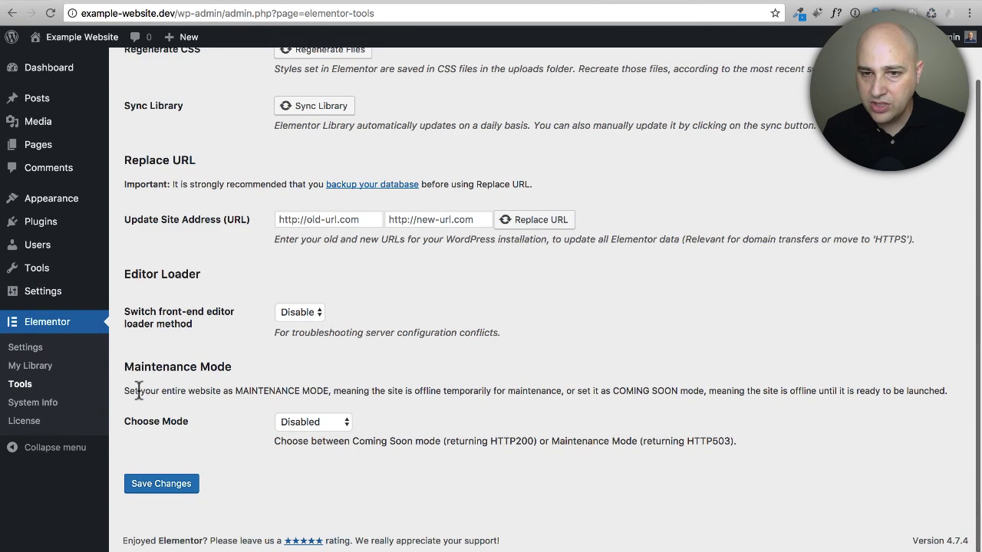
pyautogui.click(281, 421)
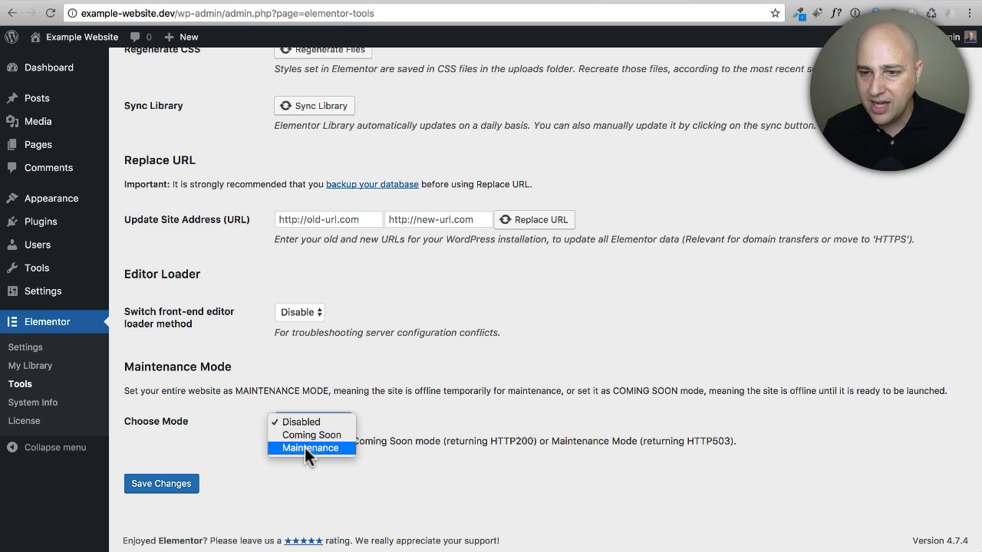
pyautogui.click(304, 448)
pyautogui.scroll(-3, 261, 453)
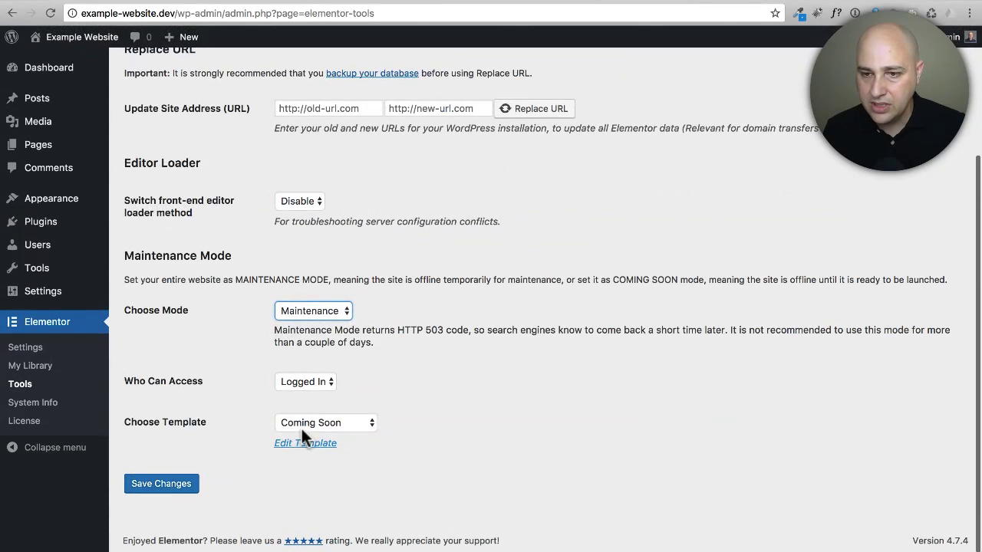
pyautogui.click(306, 423)
pyautogui.click(305, 435)
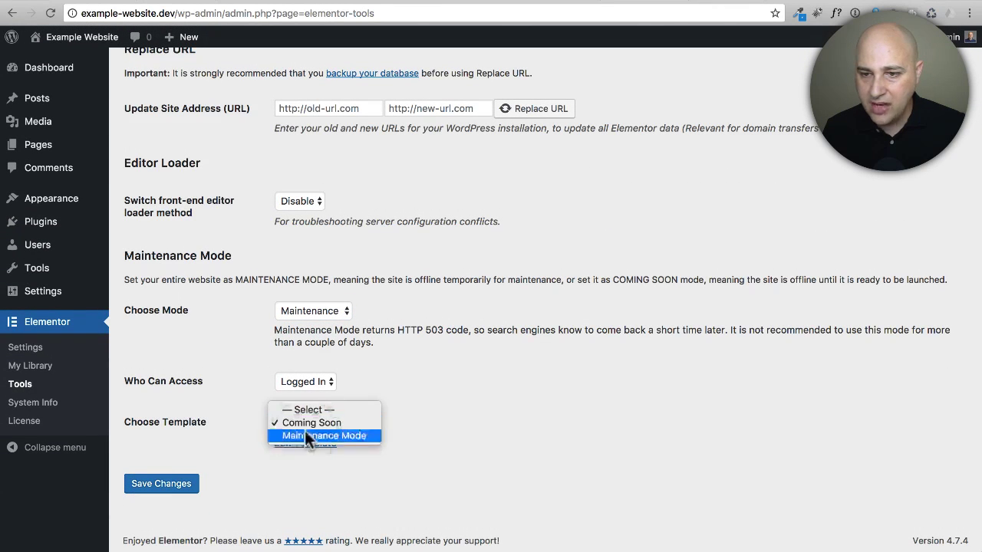
pyautogui.click(161, 491)
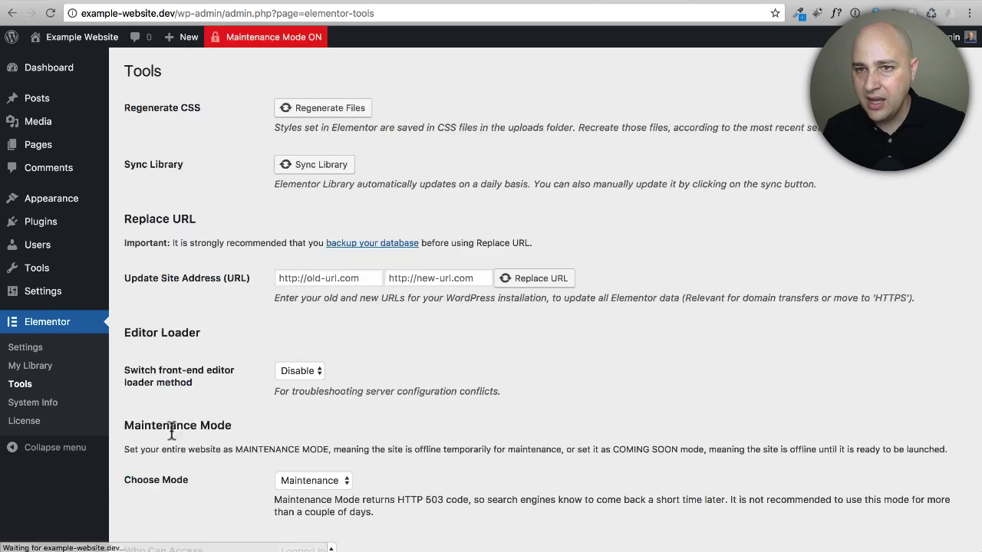
# View the site's front end while logged in, and log out to check it as a visitor
pyautogui.moveTo(91, 49)
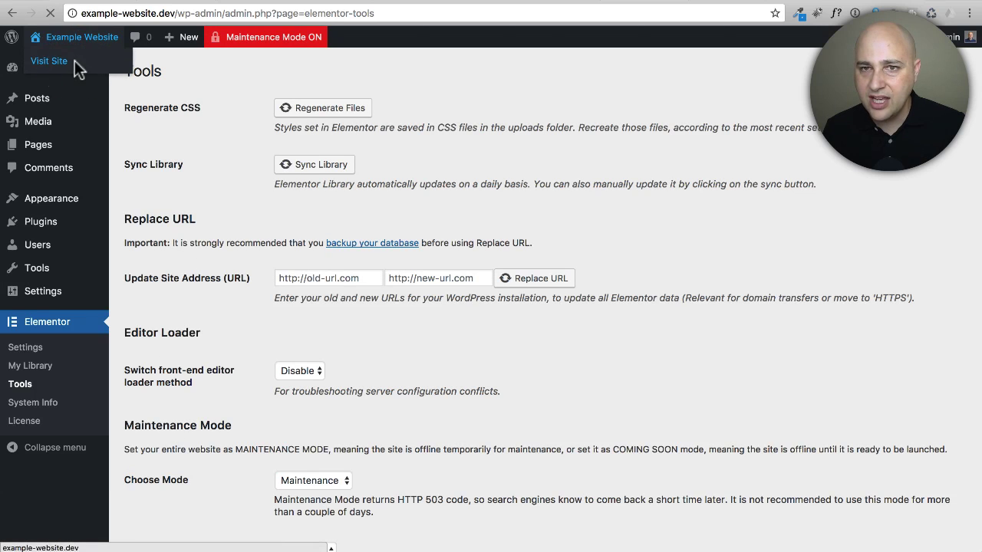
pyautogui.click(69, 61)
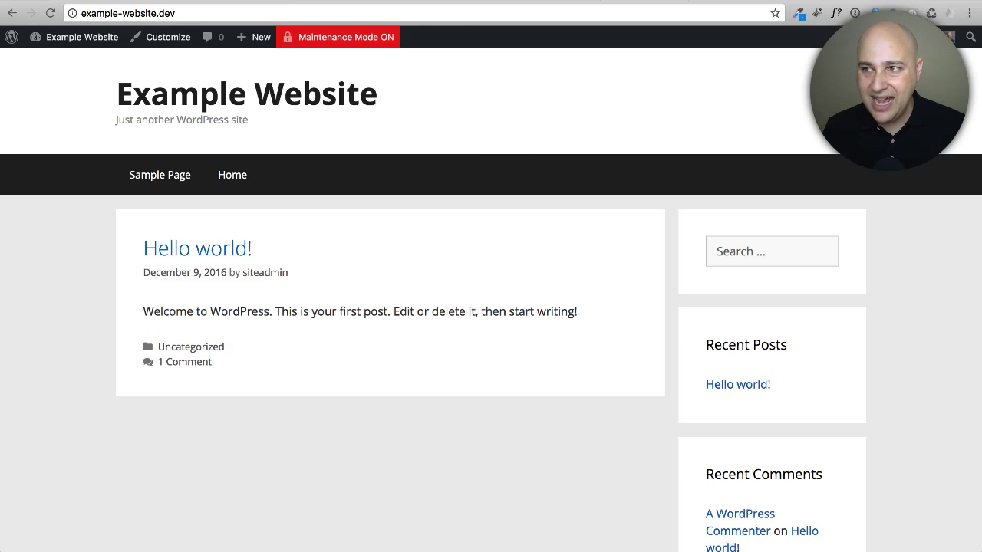
pyautogui.moveTo(921, 36)
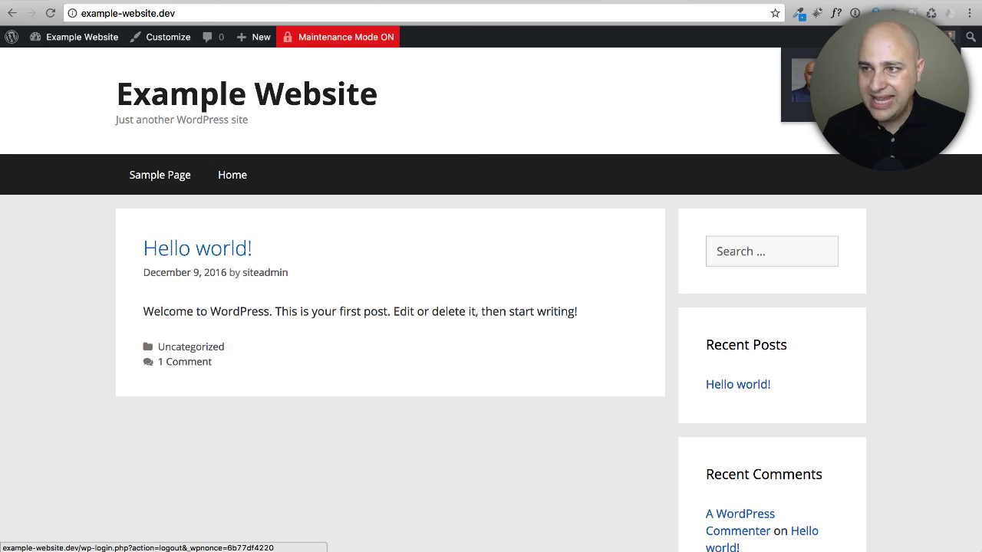
pyautogui.click(882, 101)
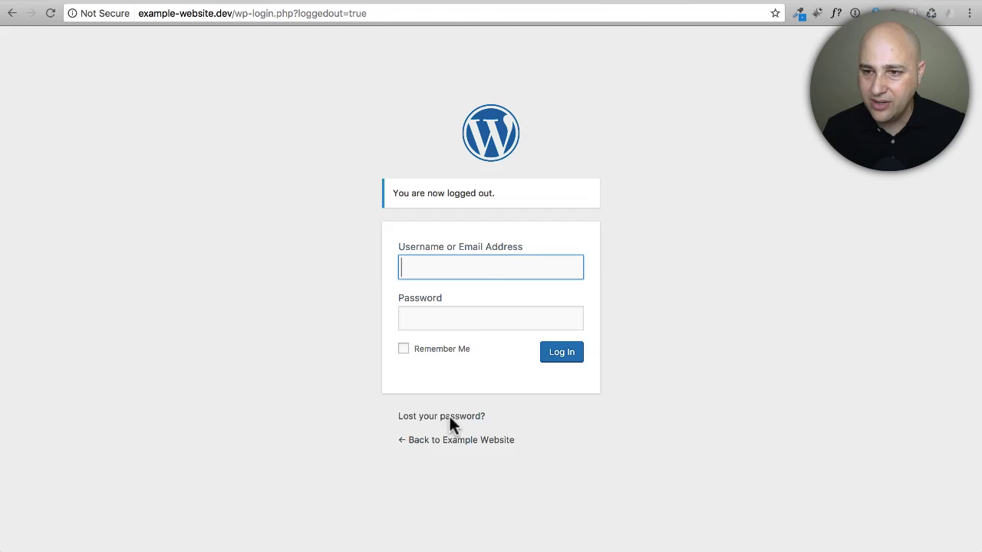
pyautogui.click(460, 441)
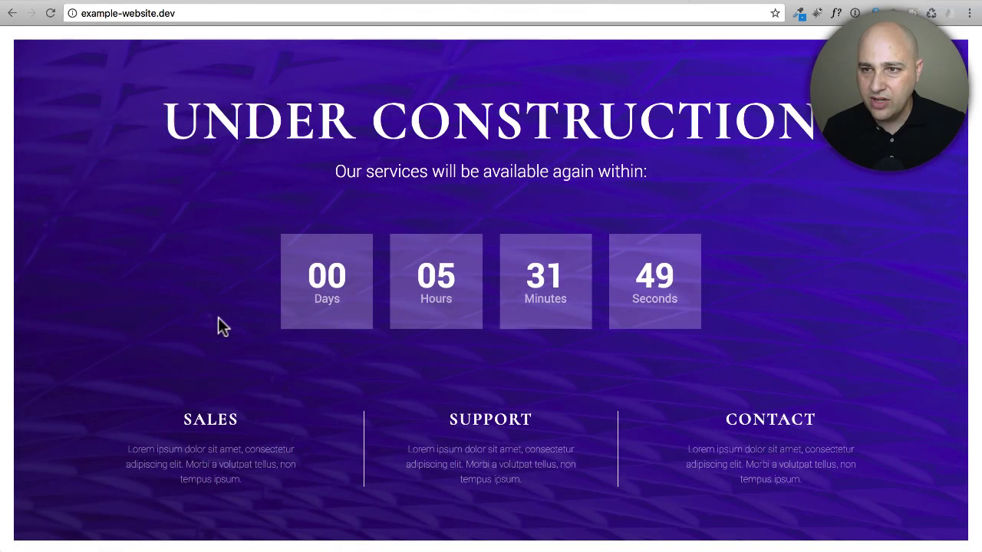